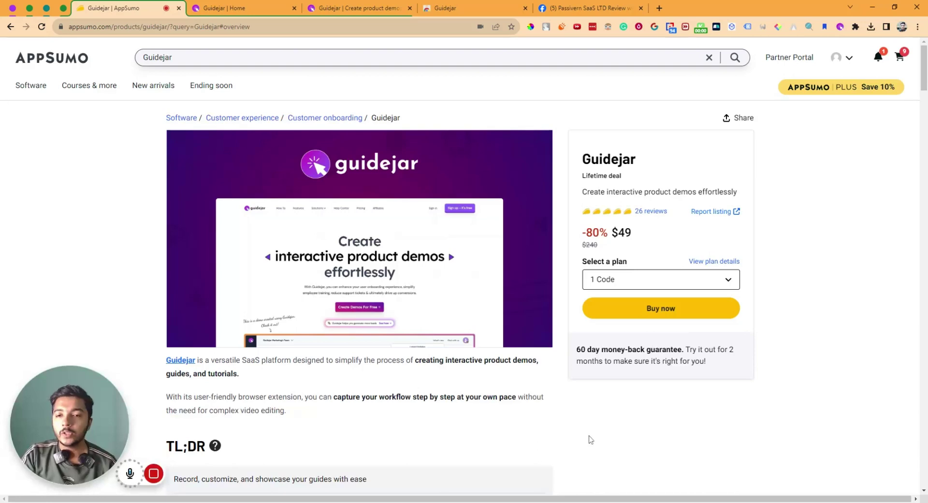
Review the Guidejar deal's plans, highlighting $49, 10 members, unlimited guides and Plan 2 extras.
double_click(609, 159)
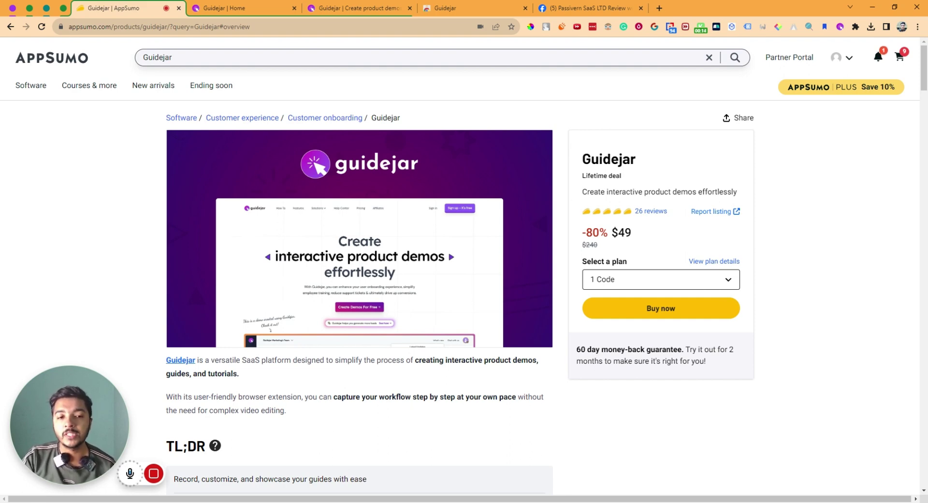
scroll(379, 377, "down", 5)
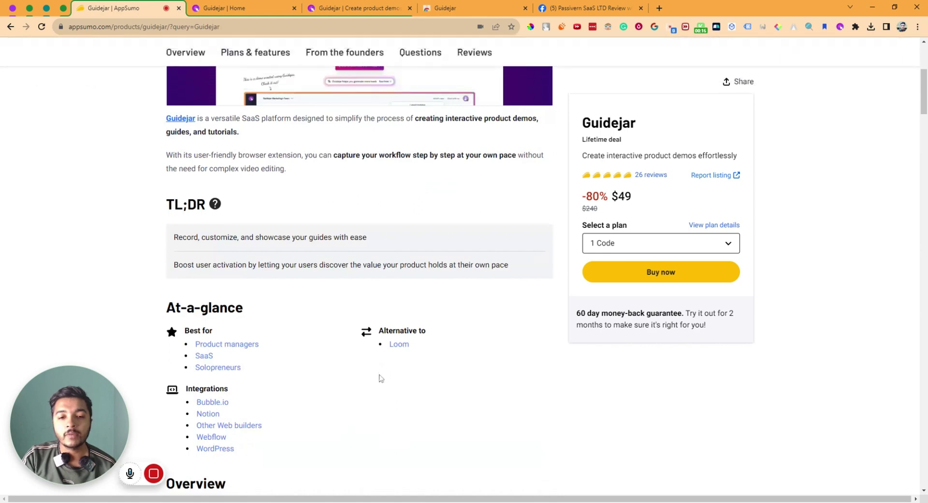
scroll(396, 350, "down", 8)
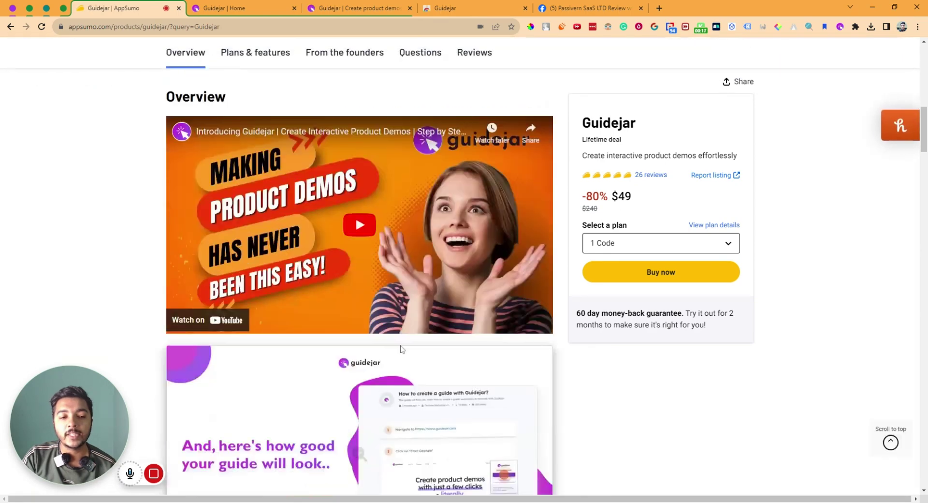
left_click(241, 62)
scroll(251, 228, "down", 2)
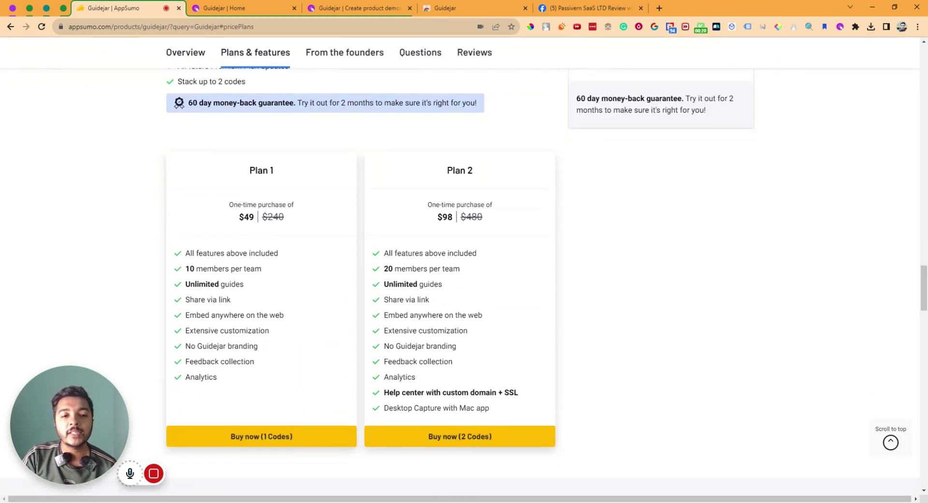
double_click(246, 217)
left_click_drag(187, 269, 261, 269)
left_click_drag(183, 285, 281, 287)
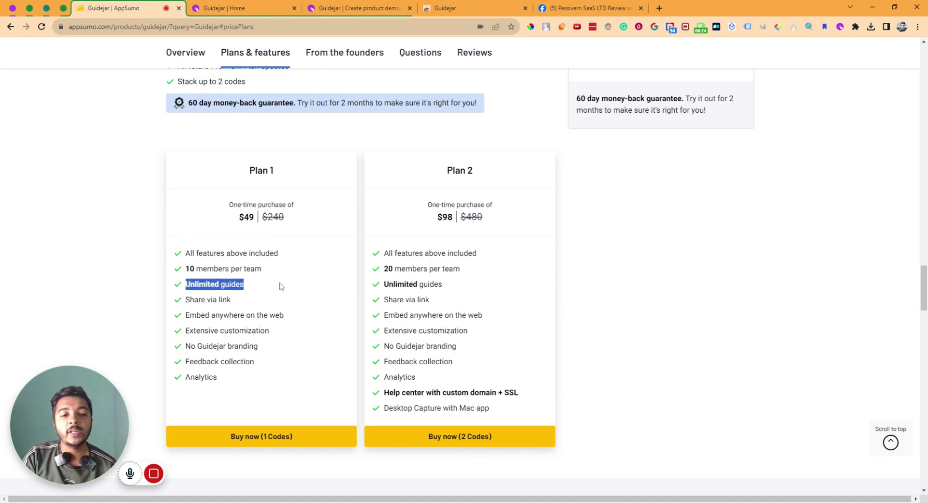
left_click_drag(376, 288, 486, 284)
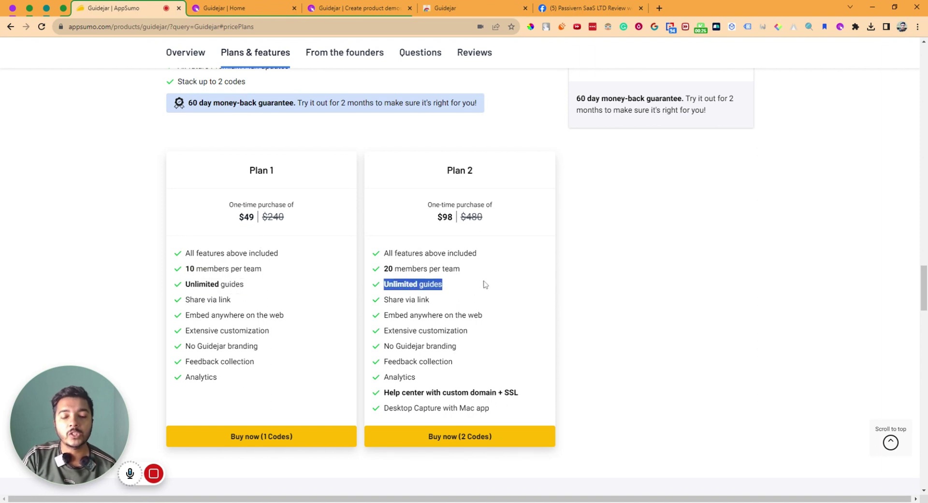
left_click_drag(389, 393, 527, 395)
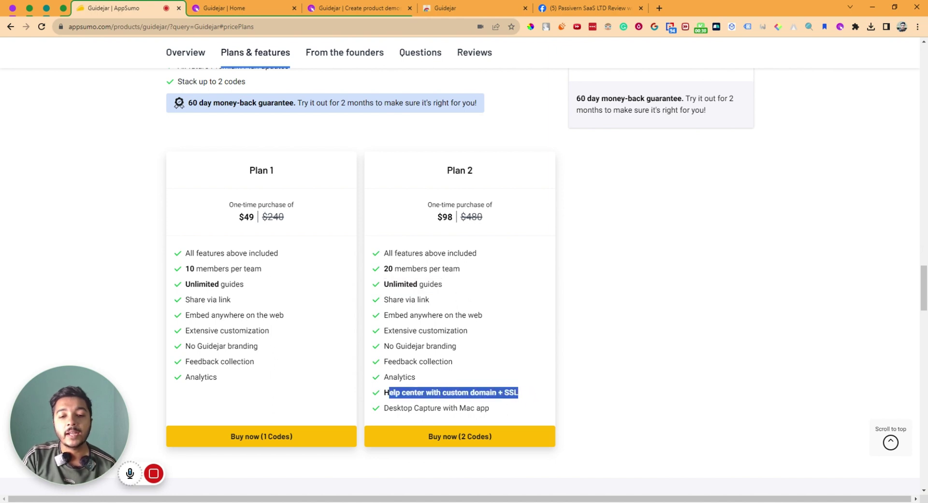
mouse_move(392, 408)
left_mouse_down()
mouse_move(499, 407)
mouse_move(383, 408)
left_mouse_up()
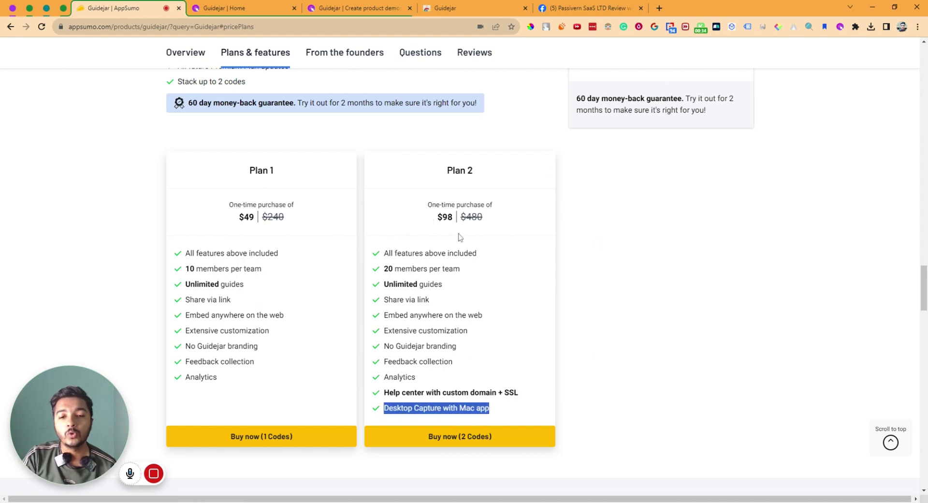
Jump to the deal's reviews and browse its 26 reviews.
scroll(585, 338, "up", 6)
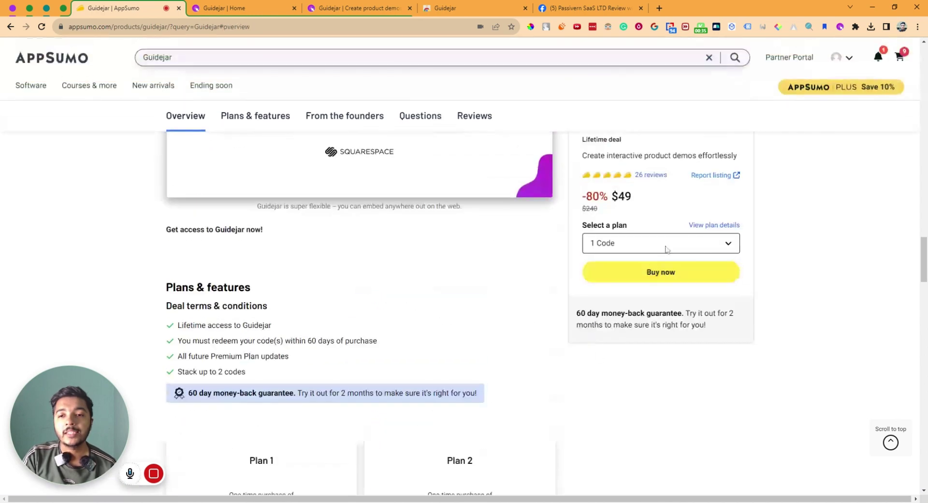
left_click(663, 177)
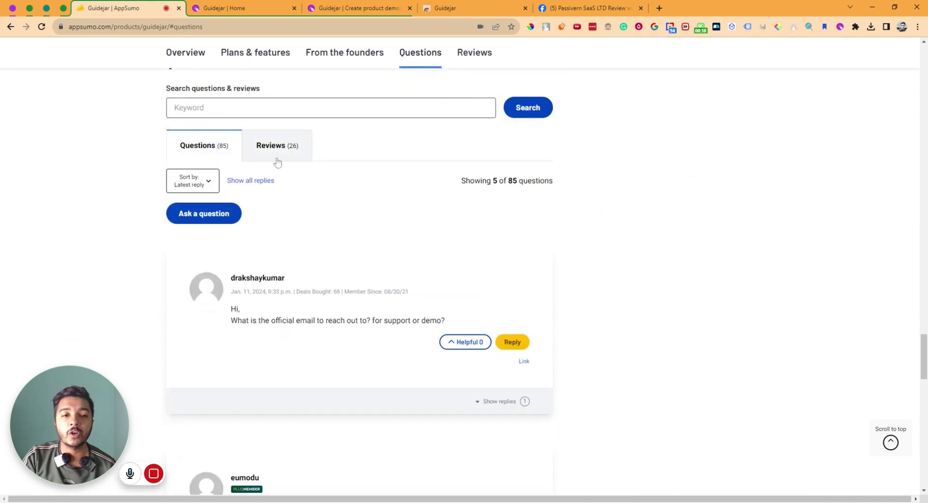
left_click(274, 158)
scroll(291, 228, "down", 20)
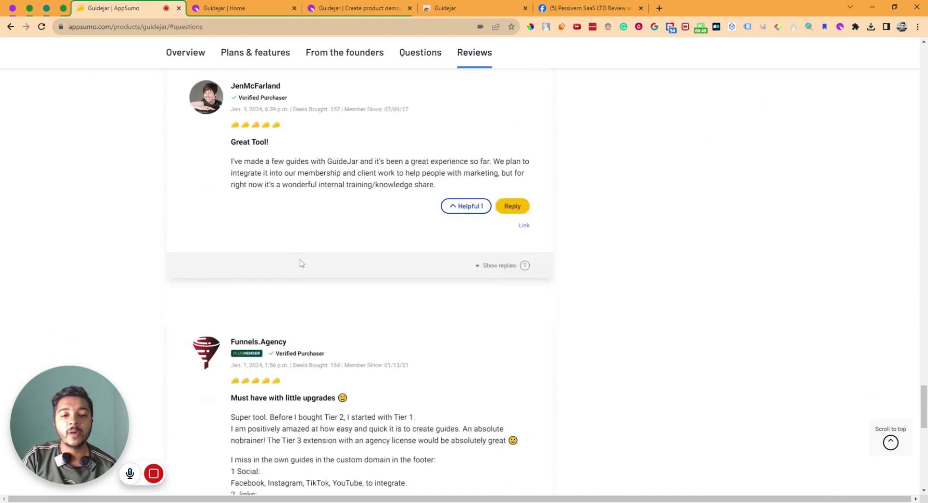
scroll(299, 262, "down", 5)
scroll(624, 392, "up", 20)
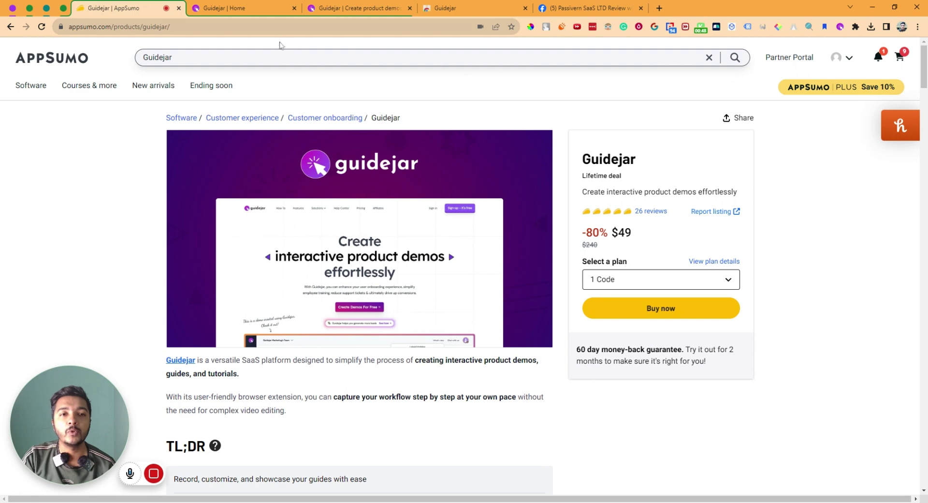
Switch to the Guidejar home dashboard, check the extension panel, and close the Passivern review tab.
left_click(235, 13)
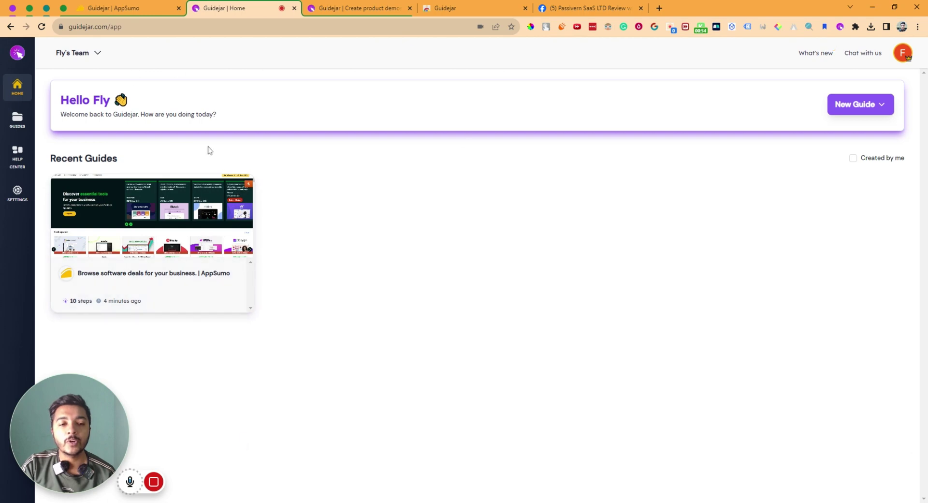
left_click(456, 8)
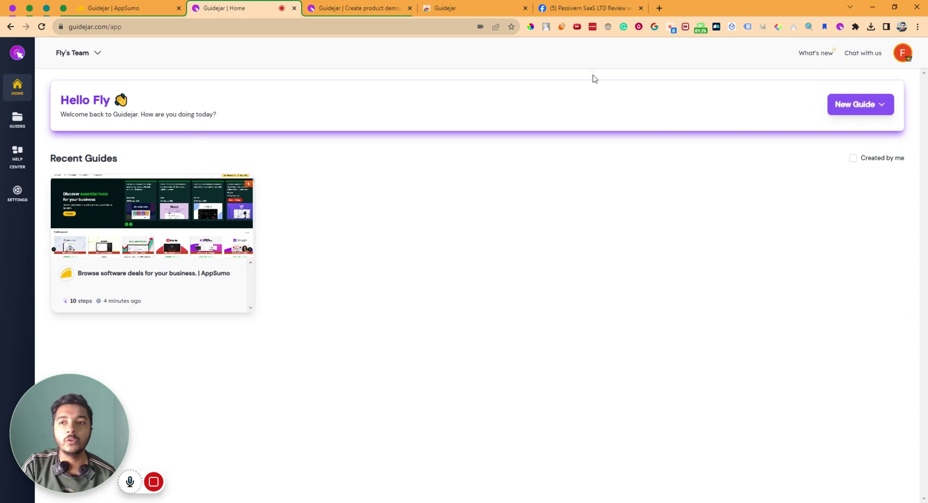
left_click(841, 27)
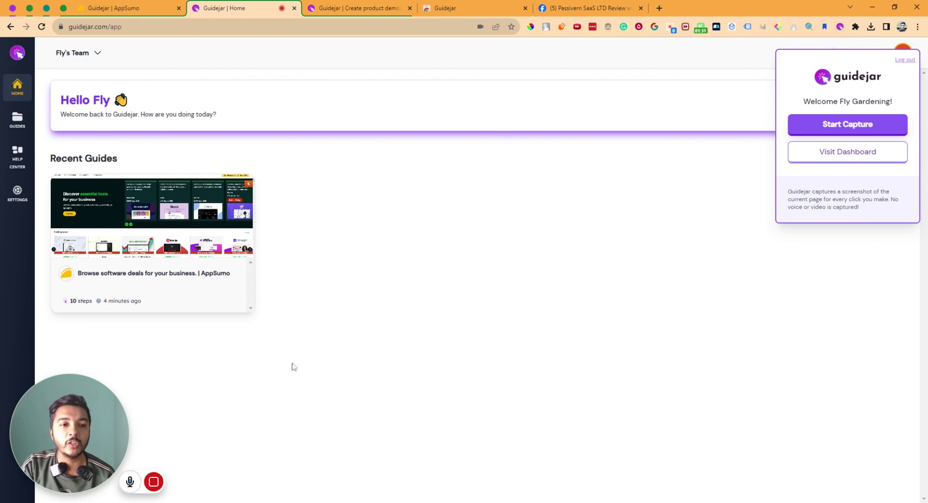
left_click(447, 220)
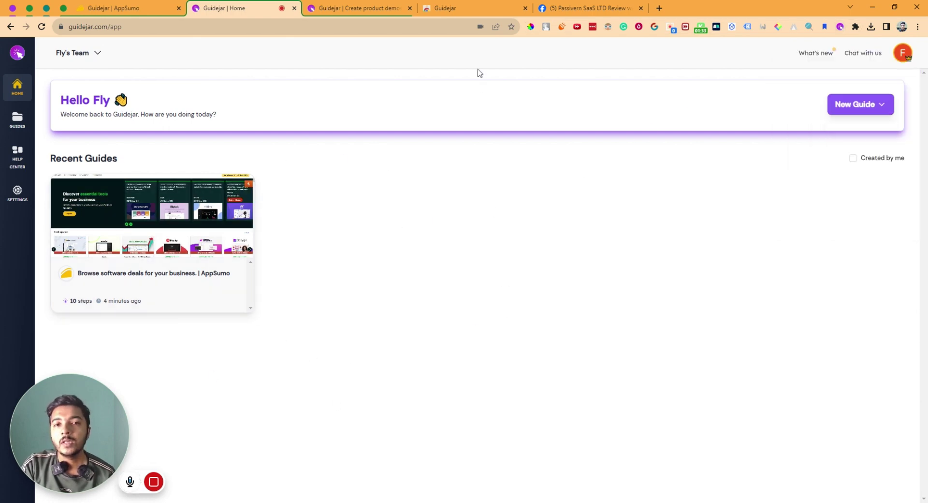
left_click(642, 8)
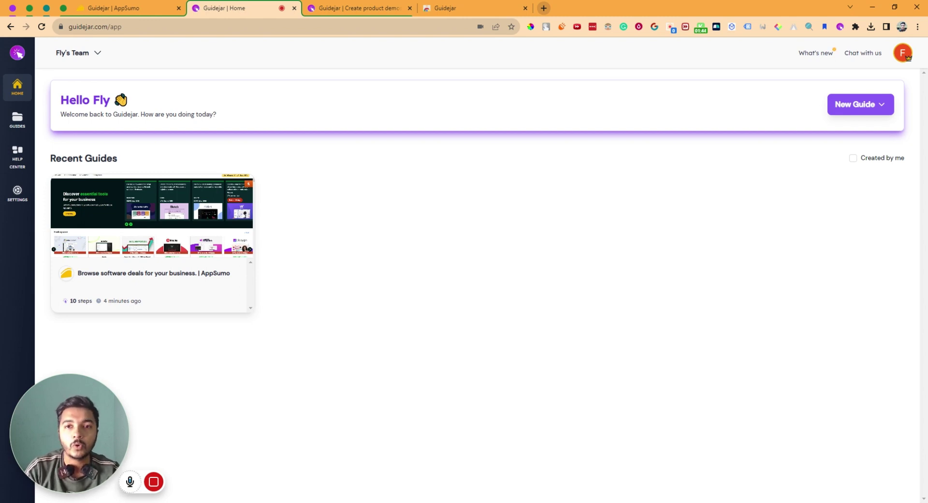
Go to appsumo.com in a new tab and start a Guidejar capture.
left_click(543, 8)
type("appsumo")
key("Return")
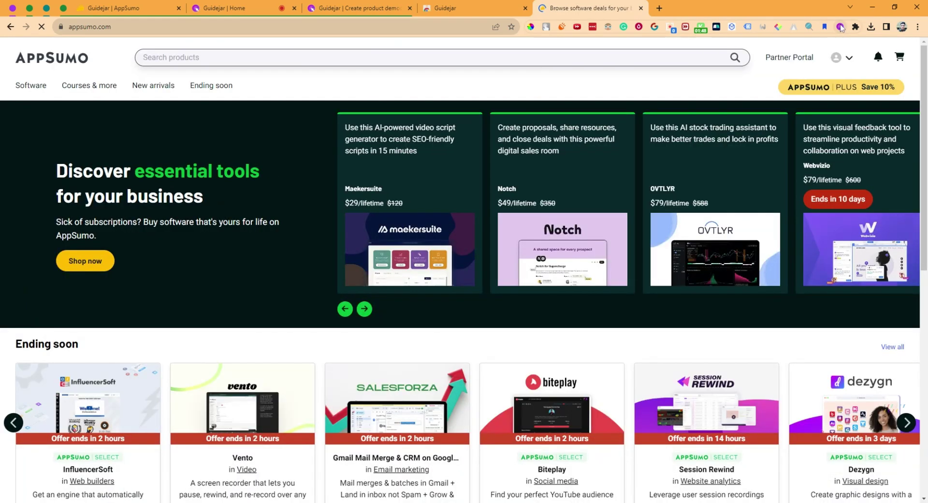
left_click(841, 27)
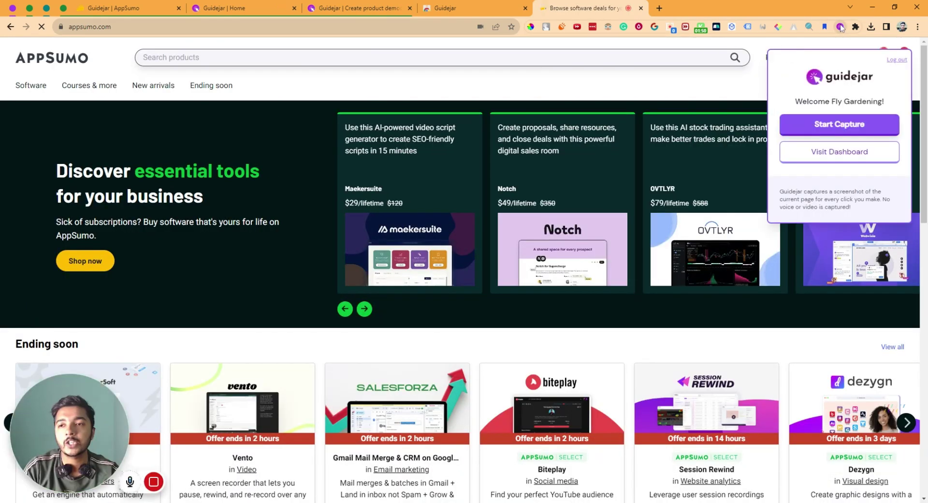
left_click(836, 125)
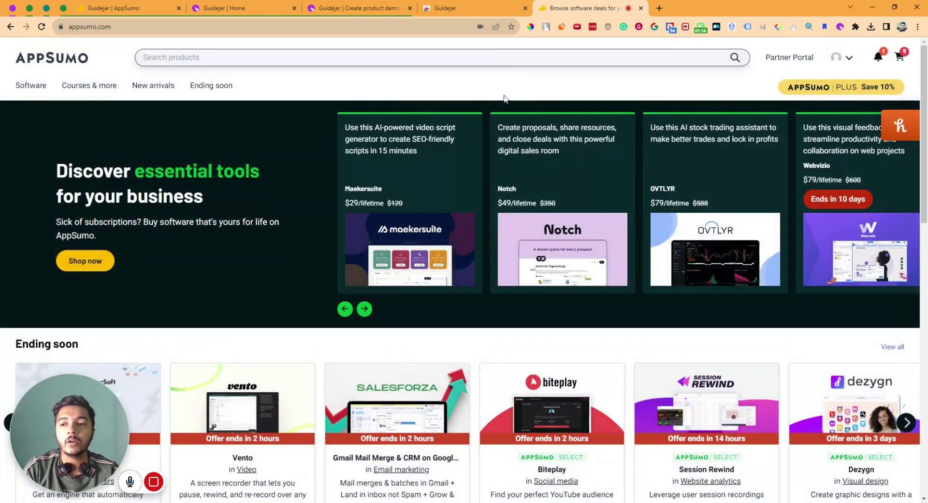
Search 'par' to find Partnero, choose License Tier 3 at $299, and buy it.
left_click(505, 57)
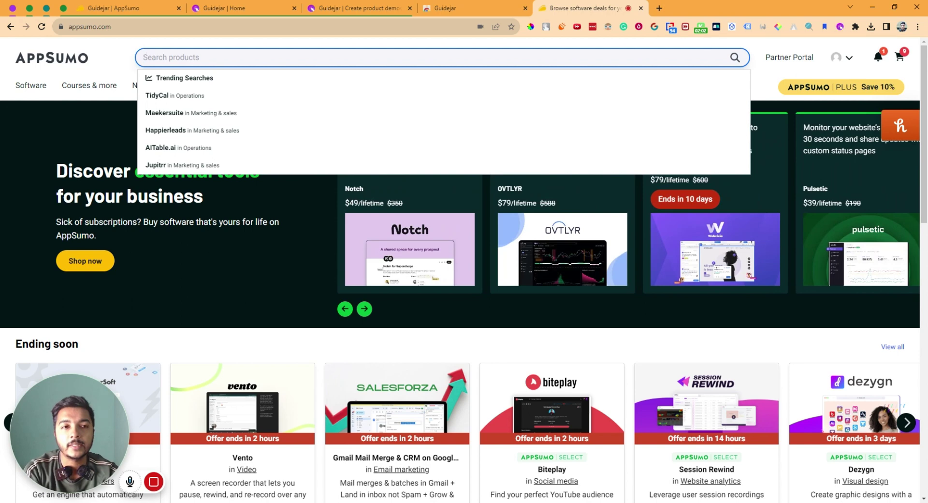
type("part")
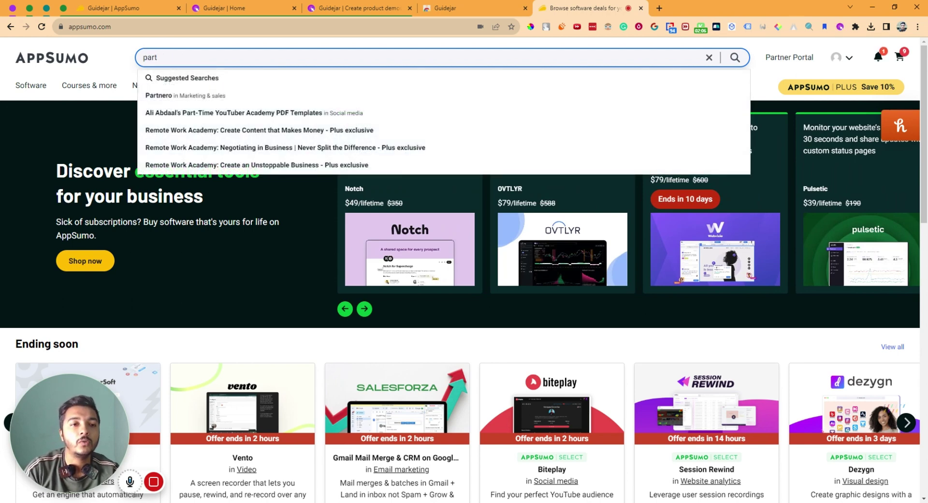
left_click(157, 98)
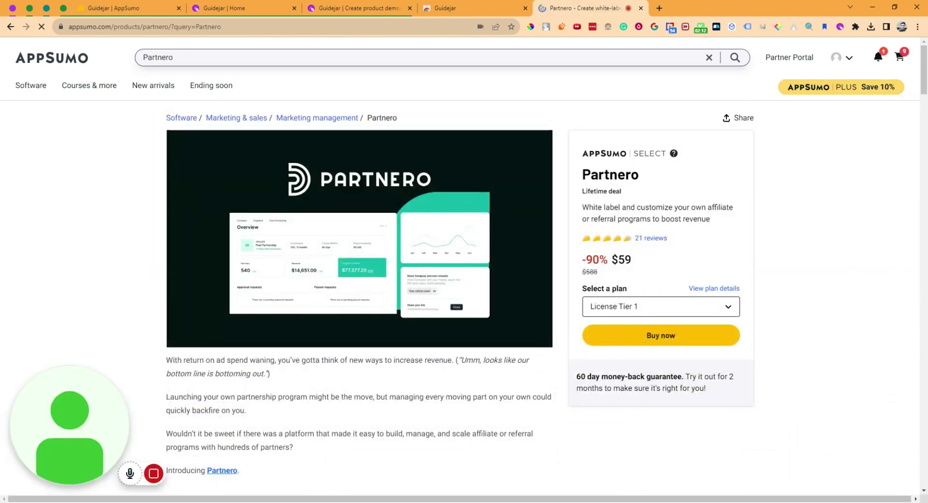
left_click(624, 312)
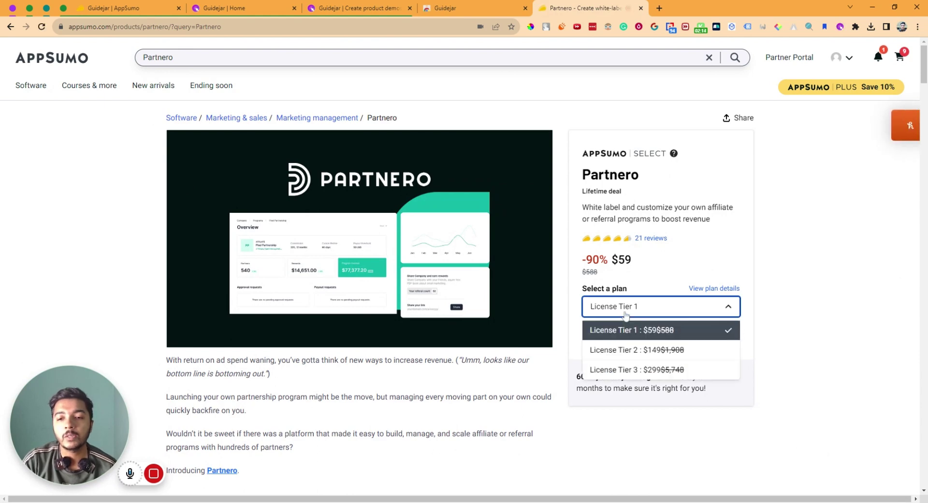
left_click(637, 370)
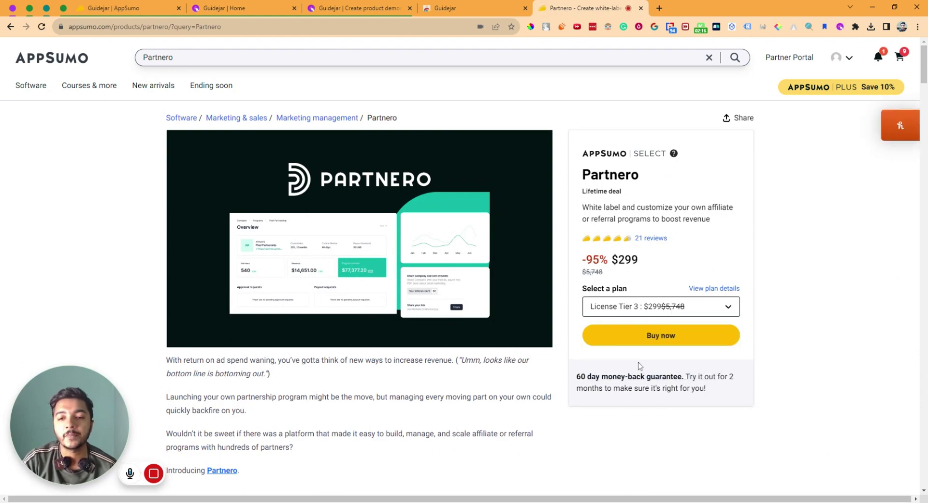
scroll(639, 361, "down", 2)
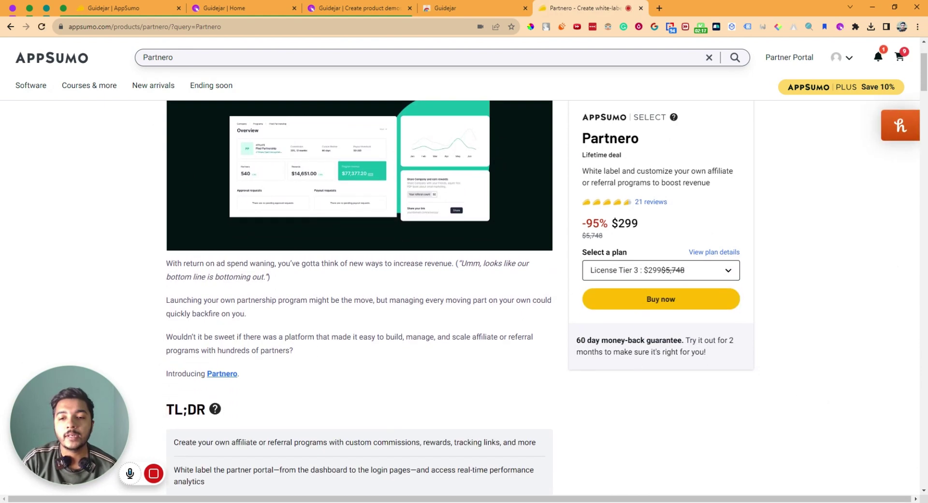
left_click(661, 299)
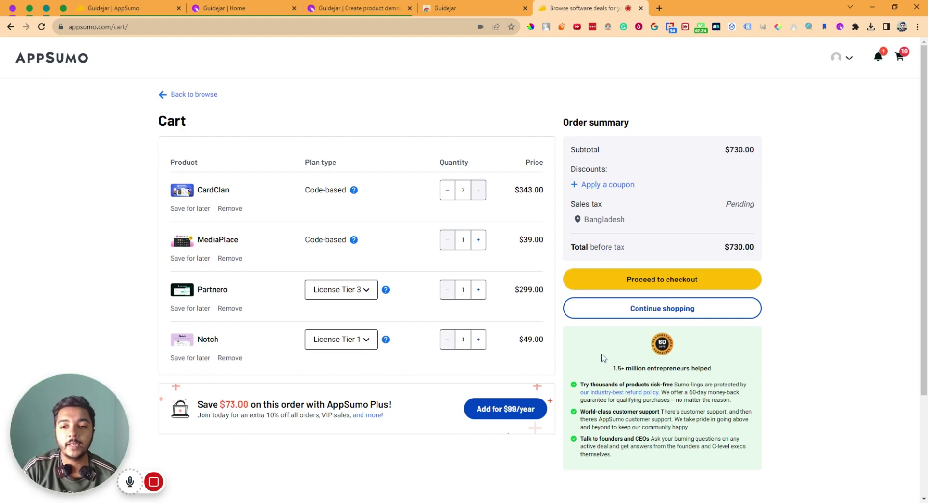
Proceed to checkout, decline the Notch upgrade, and choose Argentina as billing country.
left_click(658, 284)
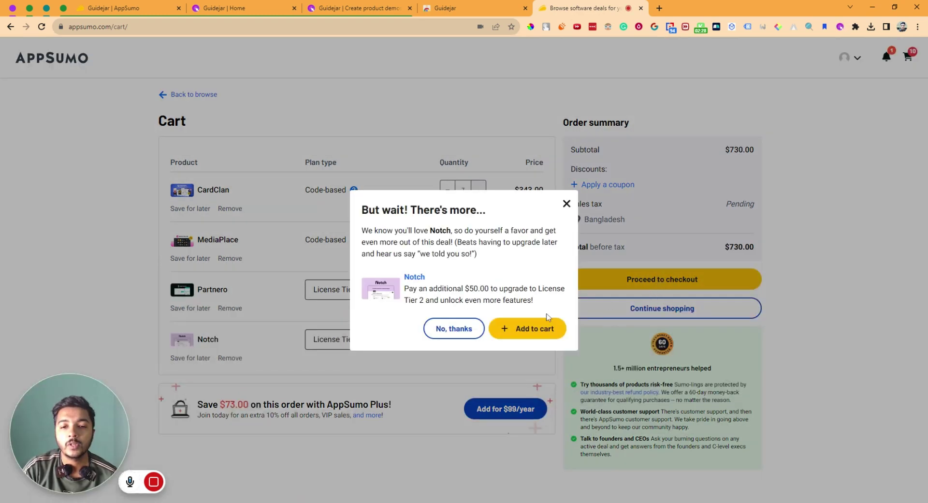
left_click(457, 332)
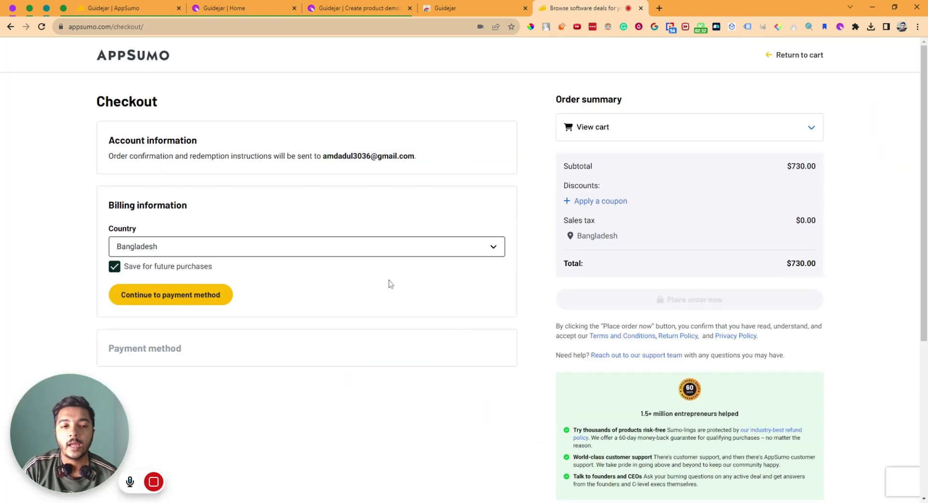
left_click(244, 255)
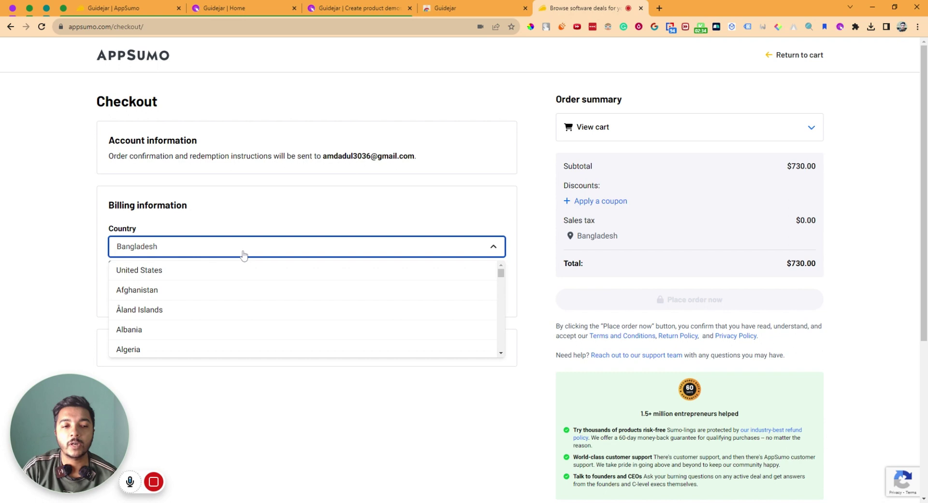
scroll(250, 309, "down", 3)
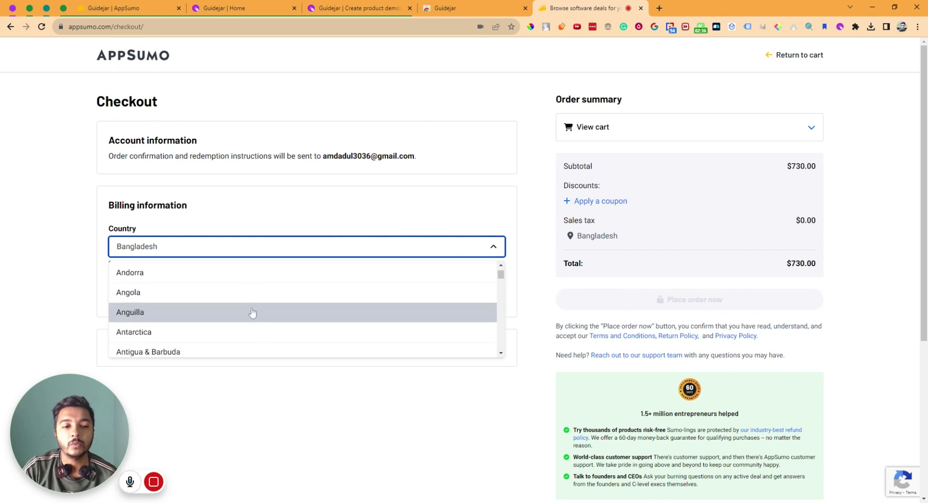
scroll(193, 299, "down", 2)
scroll(180, 320, "down", 2)
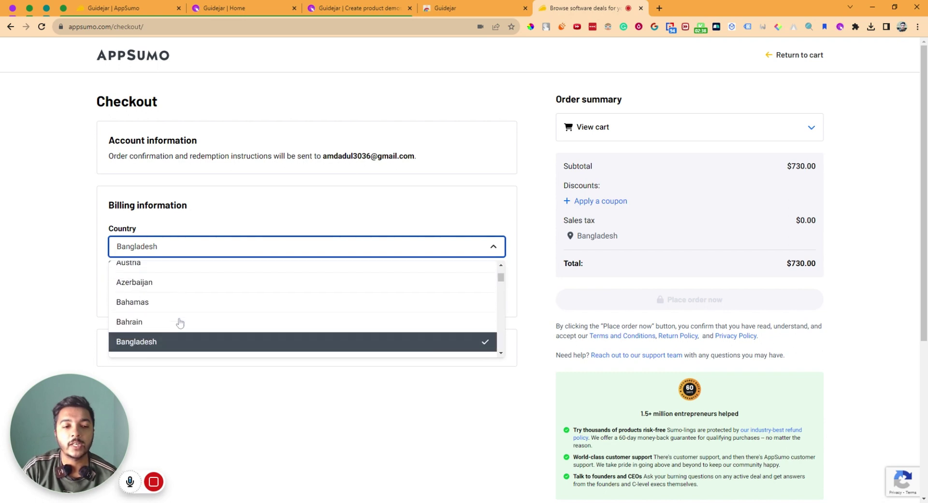
scroll(180, 317, "up", 1)
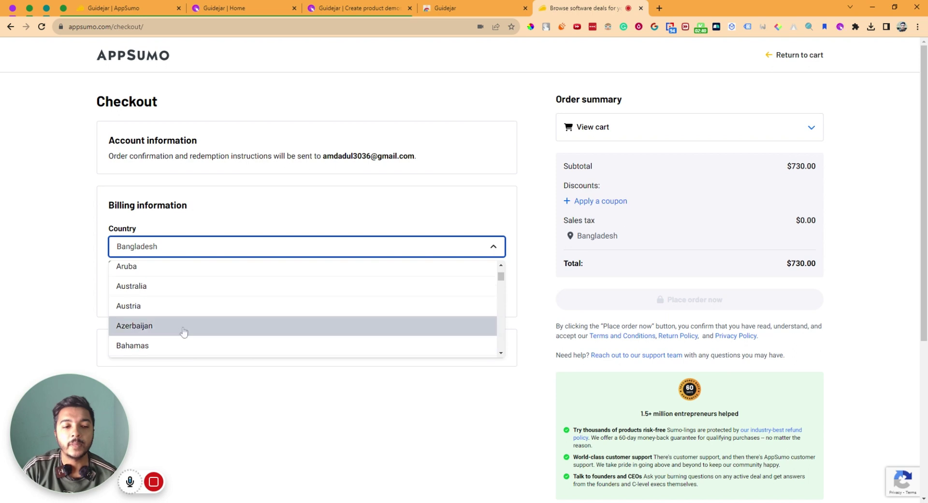
scroll(202, 278, "up", 1)
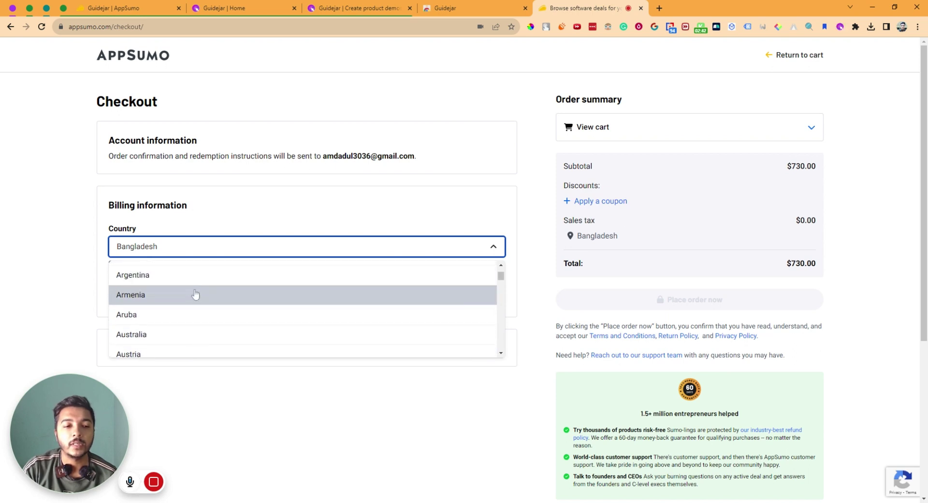
left_click(196, 279)
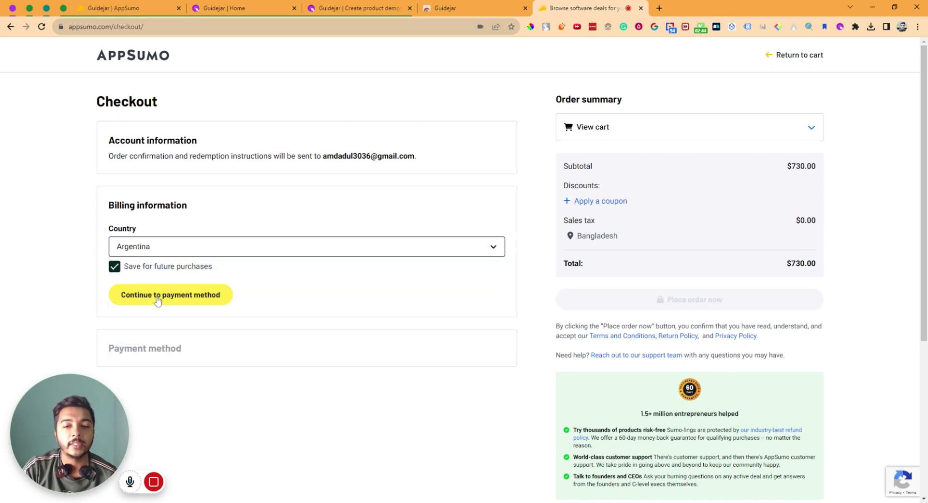
Continue to payment and select Checkout with PayPal as the payment method.
left_click(156, 295)
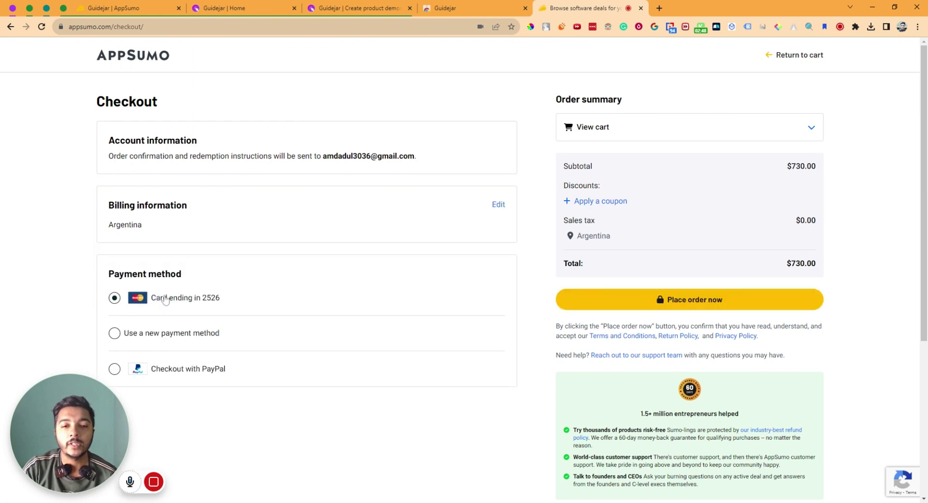
scroll(162, 298, "down", 1)
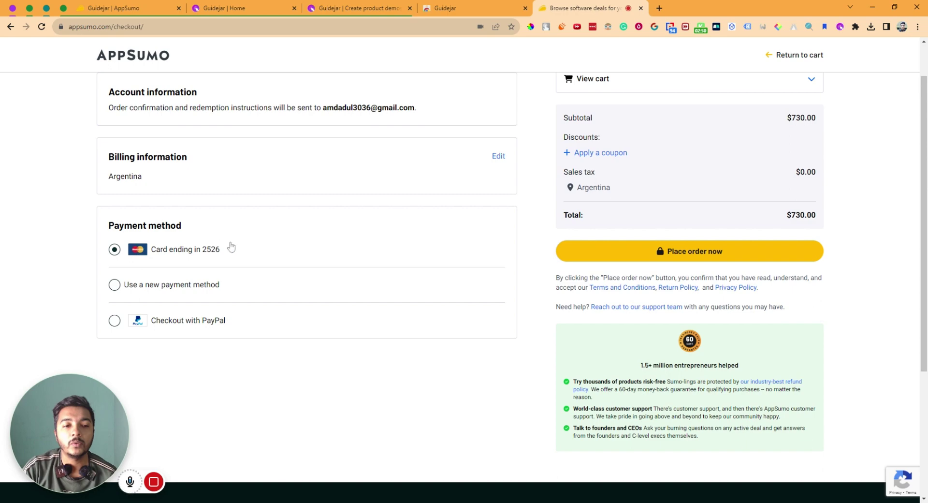
left_click(114, 285)
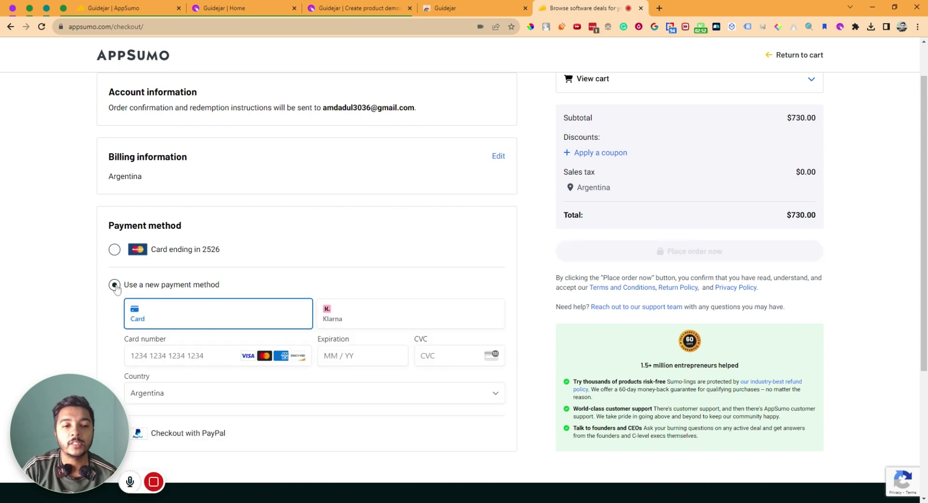
scroll(116, 287, "down", 3)
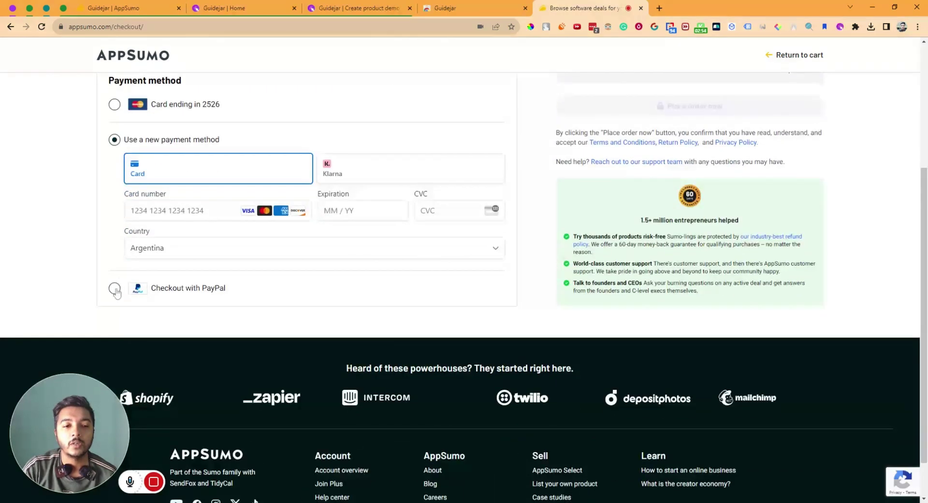
left_click(115, 289)
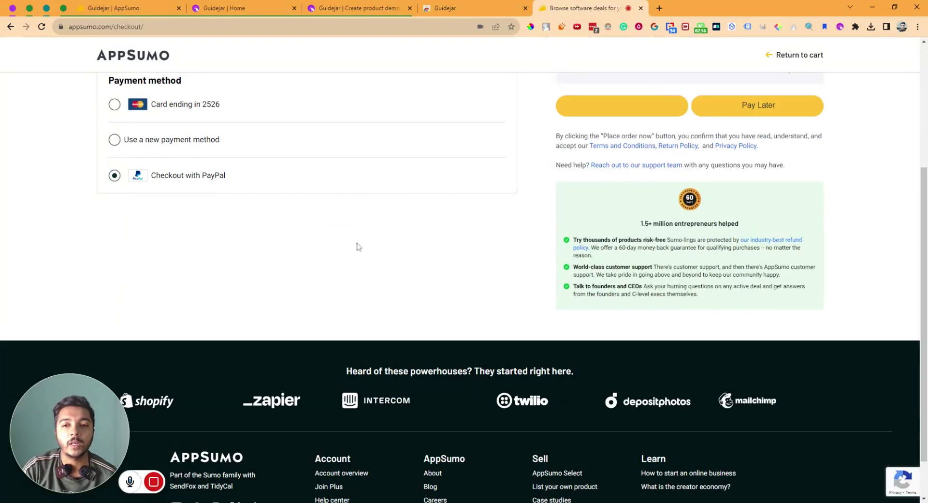
scroll(644, 255, "up", 4)
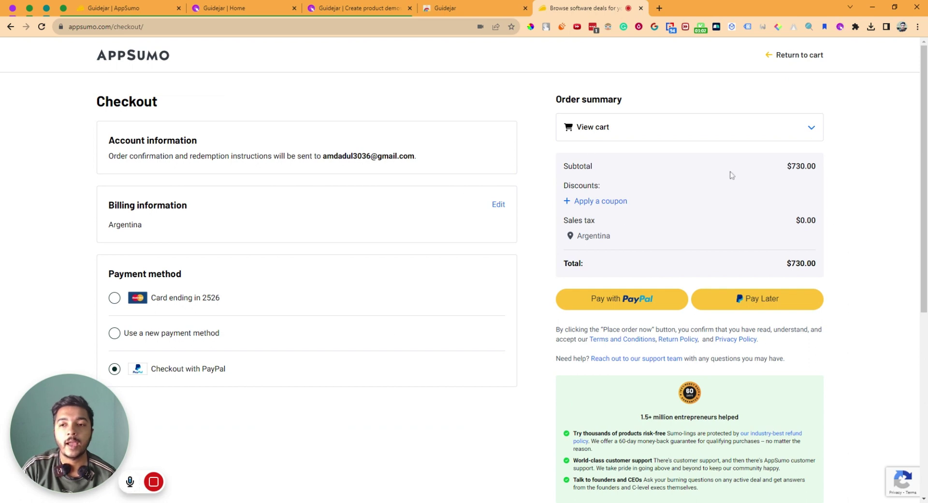
Expand the order summary, dismiss the Honey popups, and stop the Guidejar capture.
left_click(811, 128)
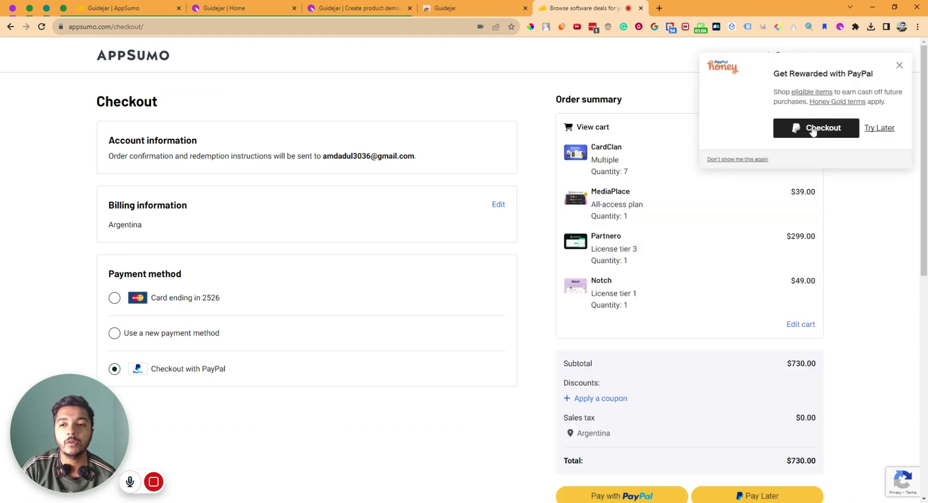
left_click(902, 67)
left_click(909, 75)
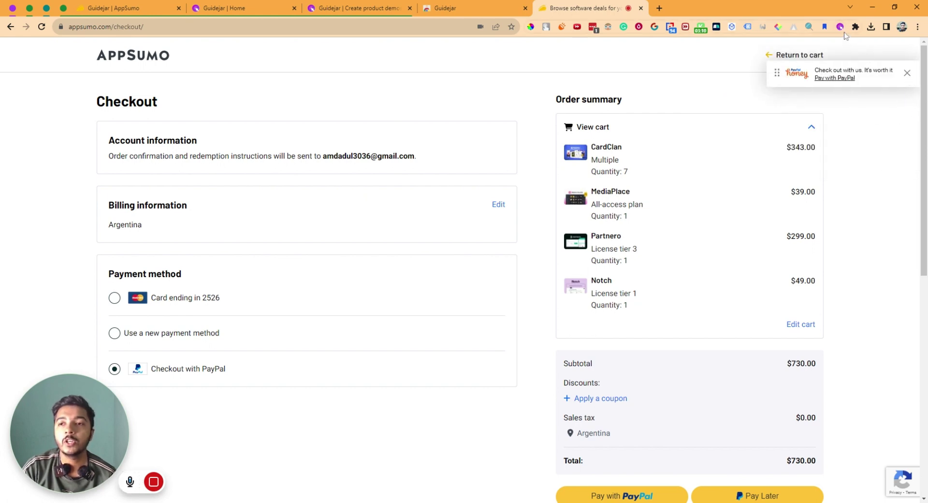
left_click(841, 28)
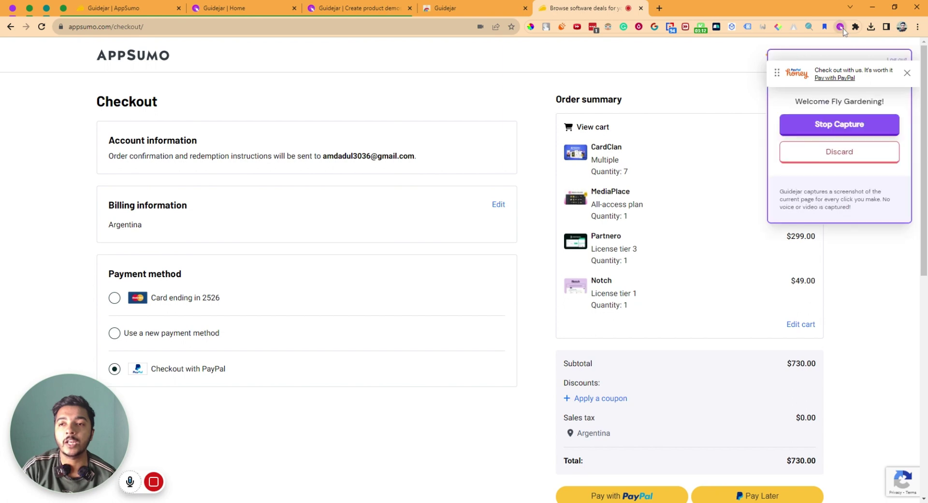
left_click(831, 127)
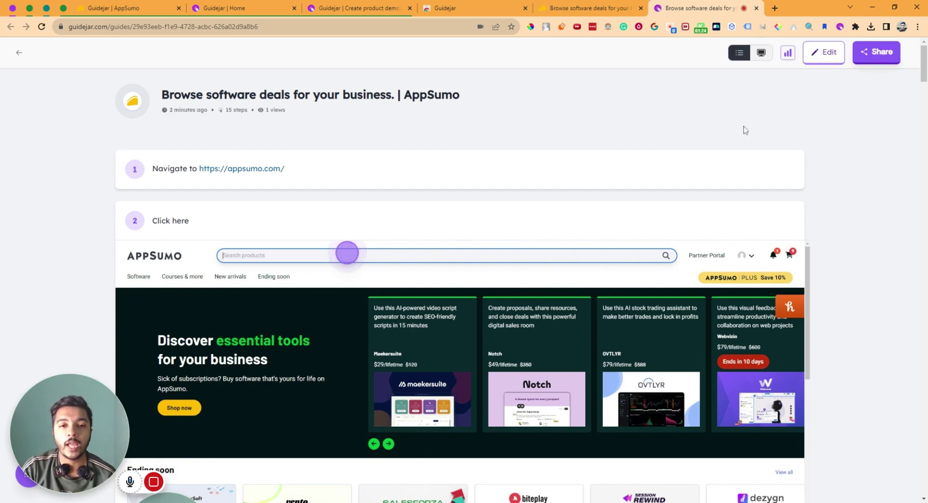
Scroll through the 15 generated steps, from the appsumo.com navigation to License Tier 3 and checkout.
left_click_drag(48, 417, 729, 135)
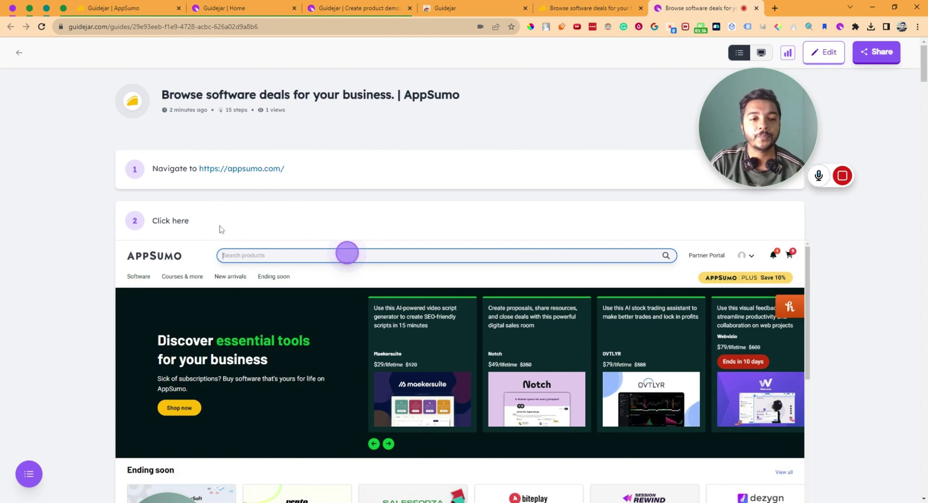
scroll(221, 229, "down", 1)
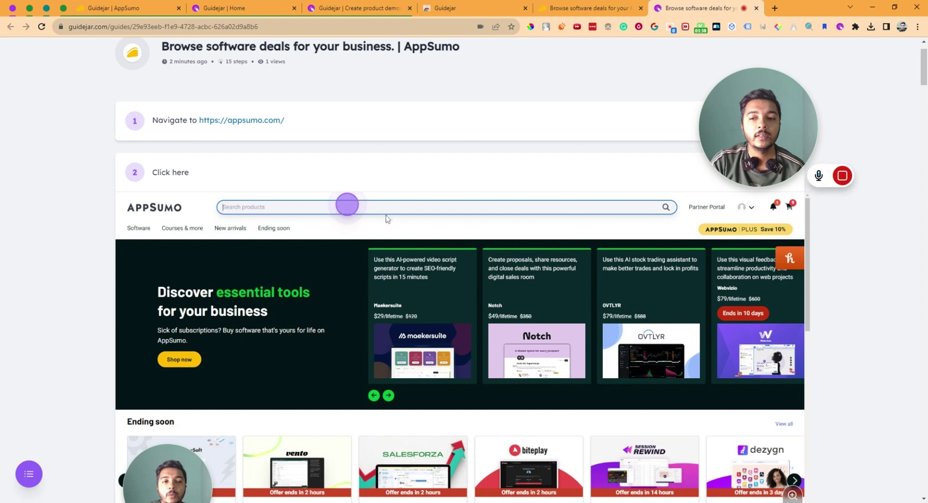
scroll(386, 219, "down", 8)
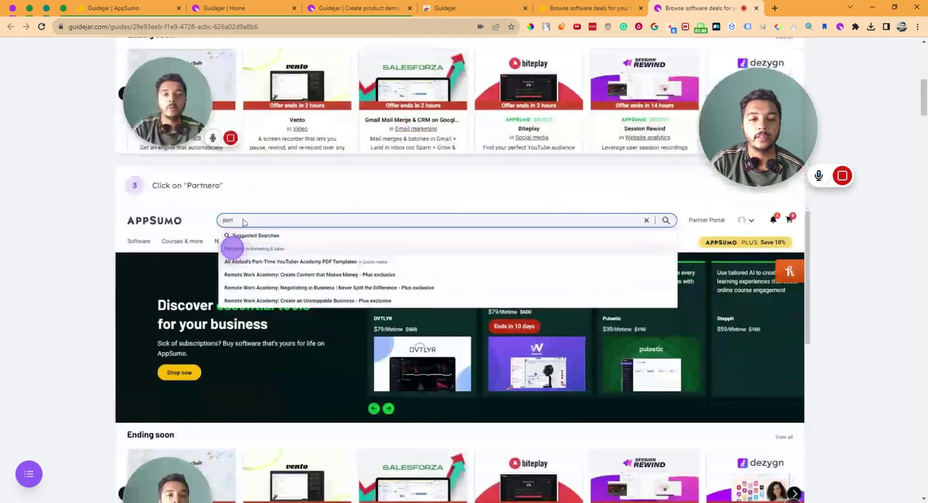
scroll(429, 260, "down", 10)
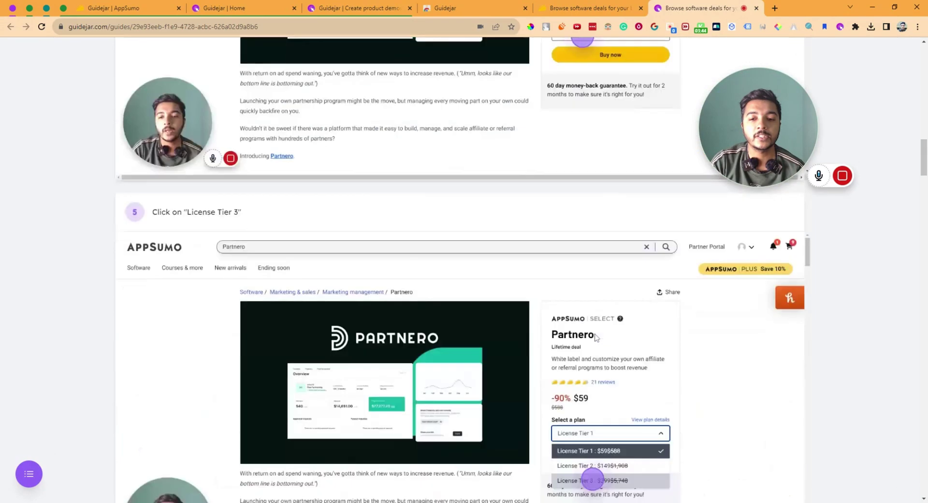
scroll(592, 387, "down", 8)
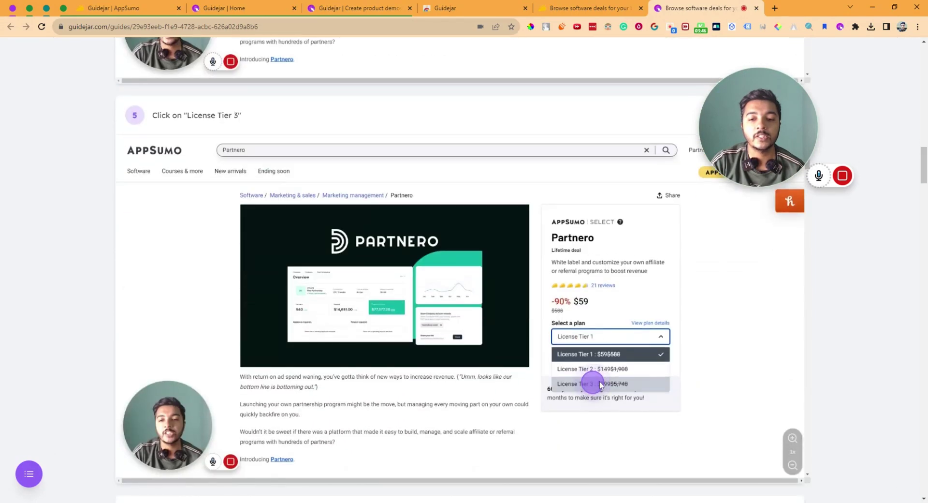
scroll(600, 384, "down", 9)
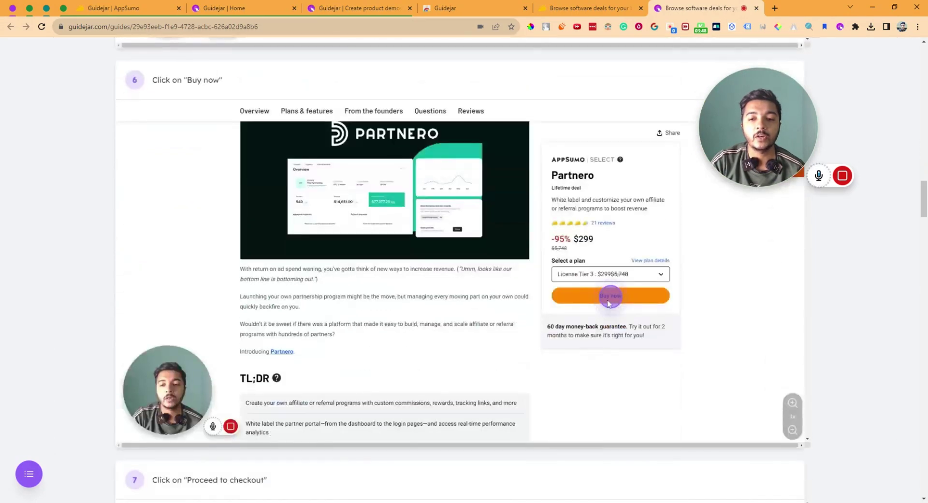
scroll(608, 302, "down", 7)
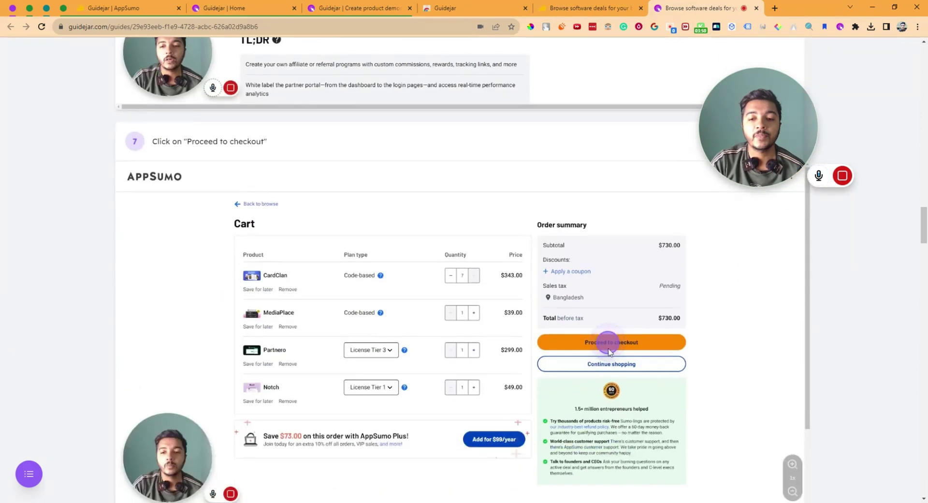
scroll(611, 347, "down", 19)
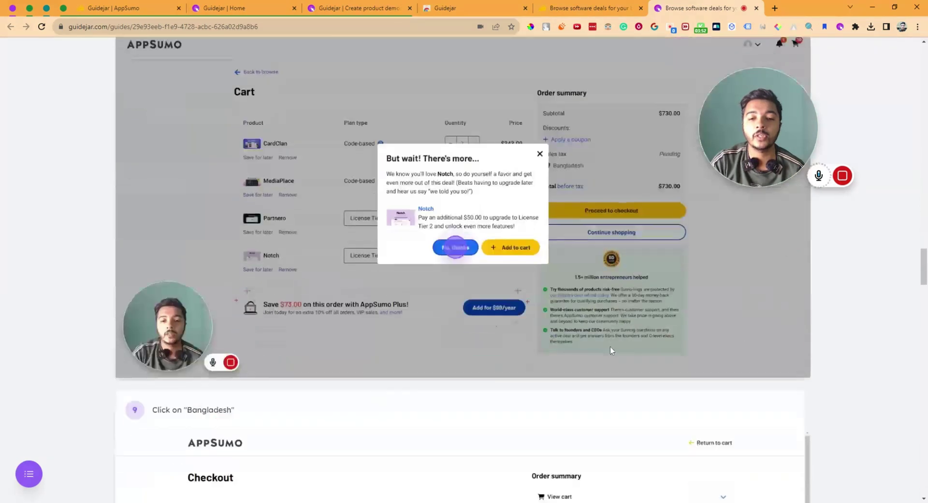
scroll(612, 350, "down", 18)
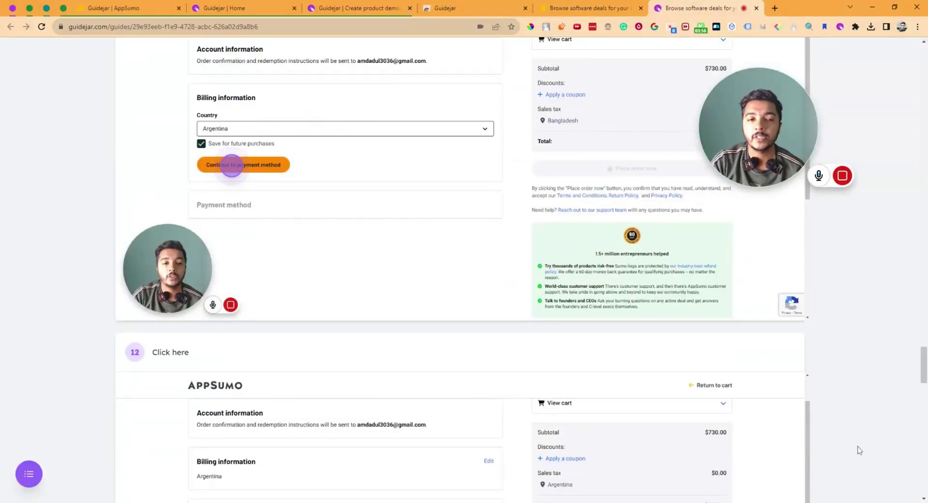
scroll(860, 450, "up", 20)
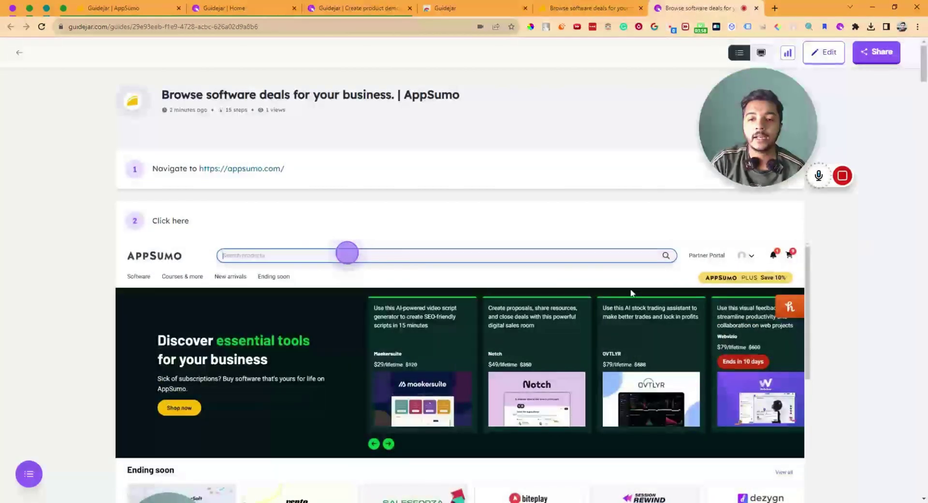
scroll(631, 292, "down", 6)
scroll(765, 316, "up", 3)
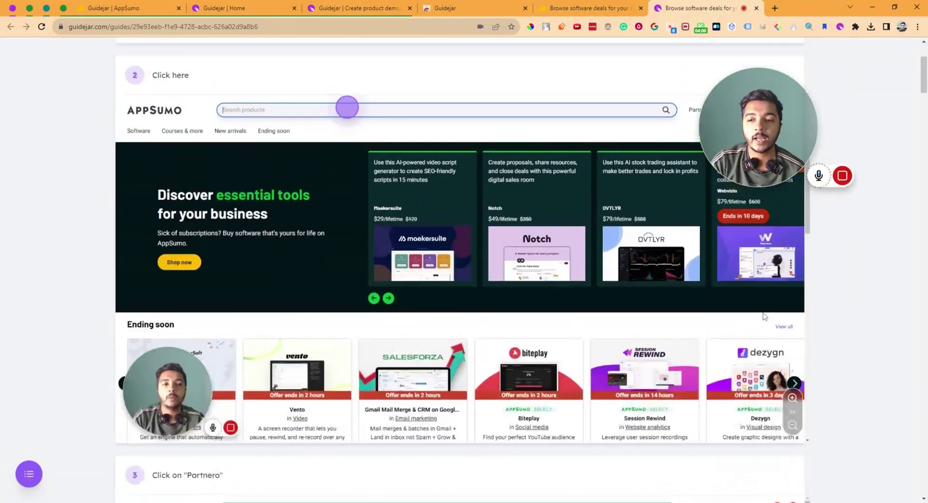
left_click(792, 399)
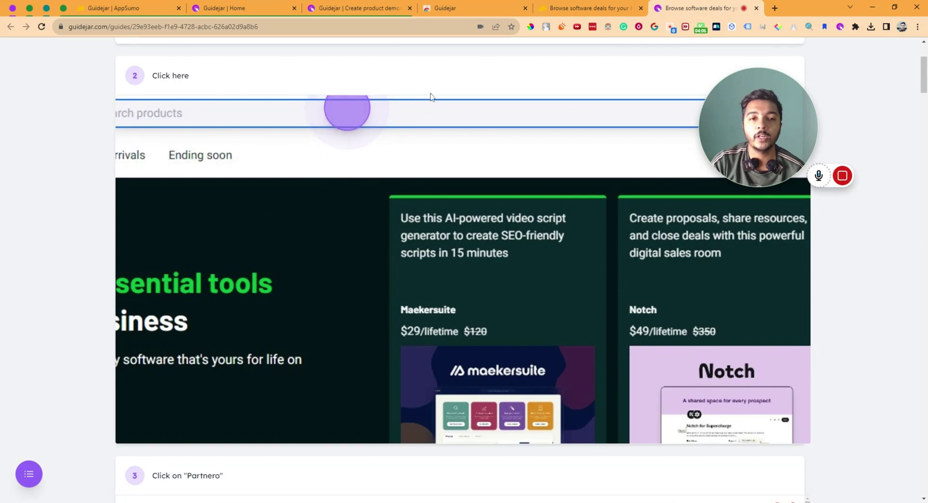
scroll(472, 236, "down", 4)
scroll(472, 236, "down", 4)
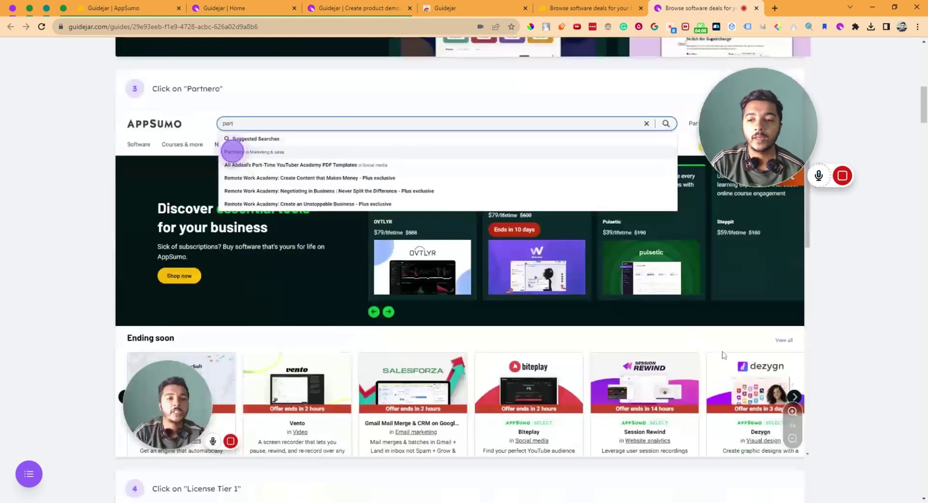
left_click(792, 412)
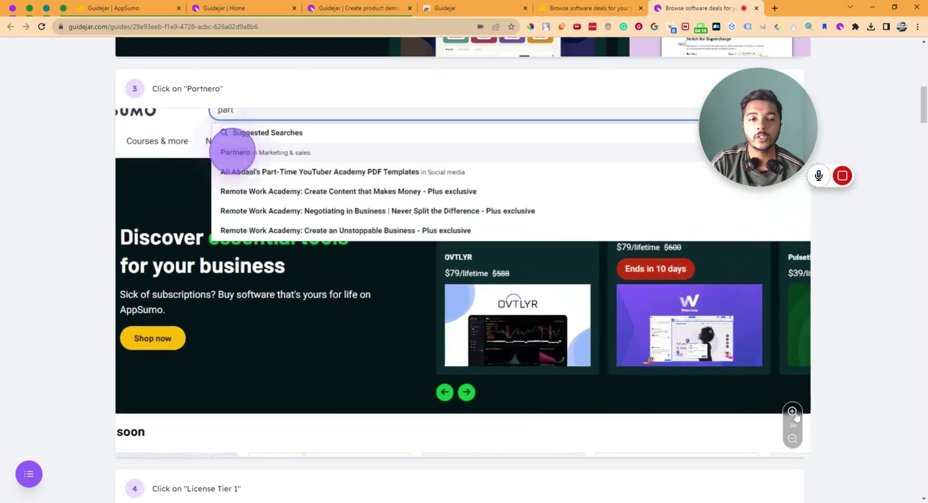
scroll(351, 237, "down", 9)
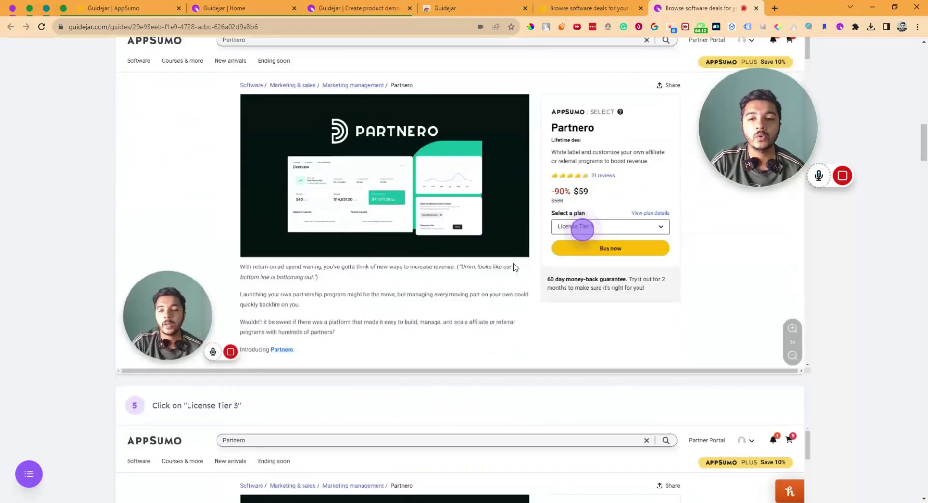
left_click(790, 378)
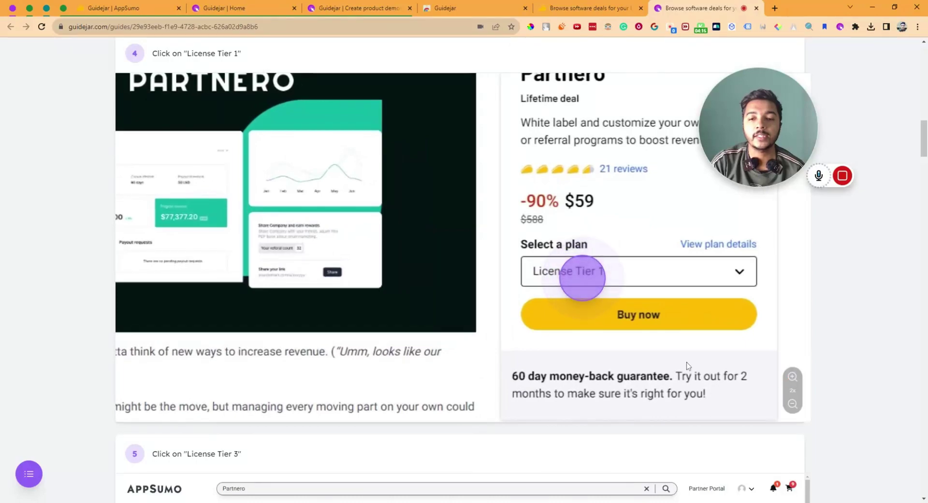
scroll(691, 362, "down", 8)
left_click(792, 389)
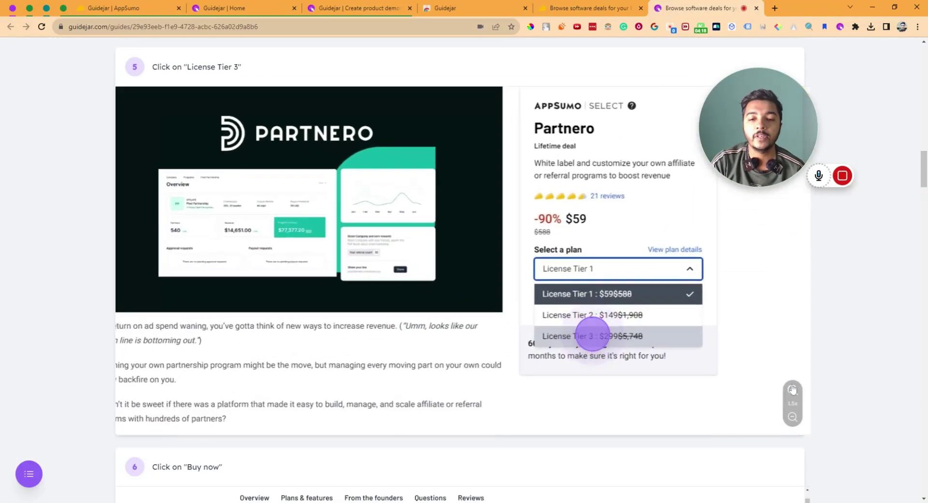
scroll(694, 352, "down", 7)
scroll(697, 350, "down", 7)
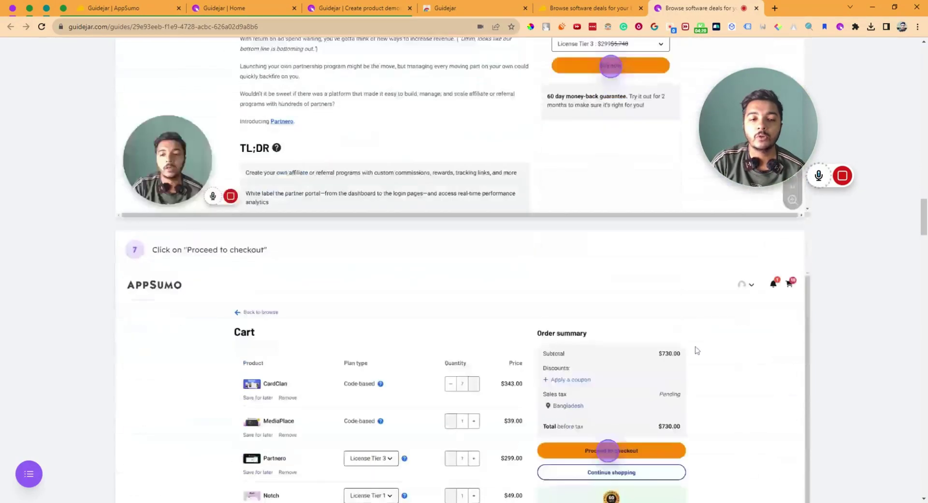
scroll(697, 350, "down", 20)
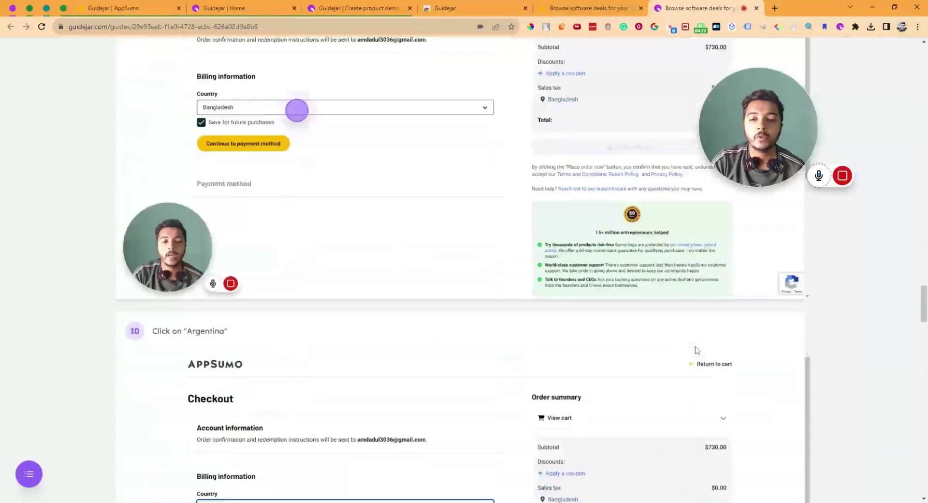
scroll(697, 350, "down", 20)
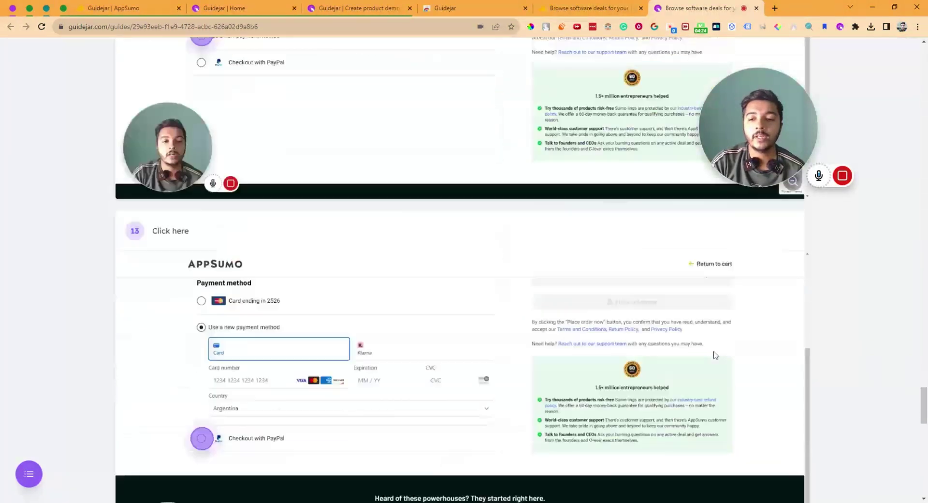
scroll(716, 356, "down", 20)
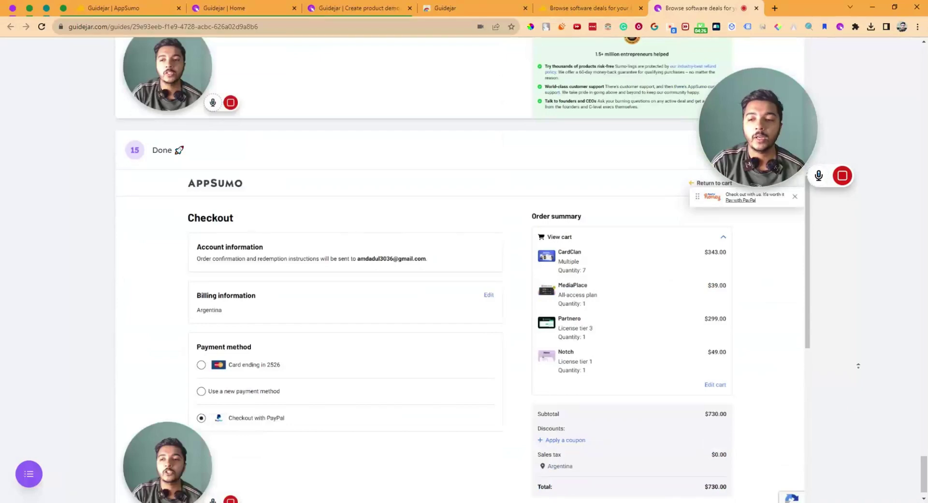
key("Home")
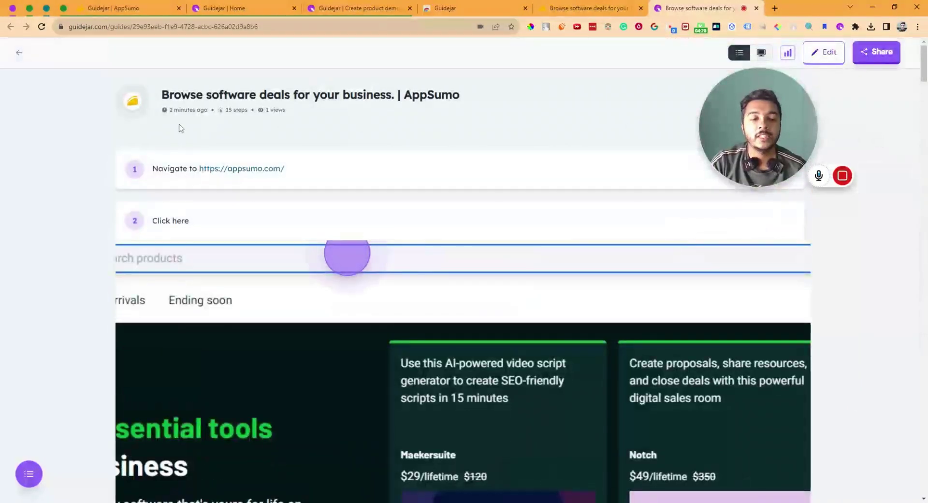
Start the interactive demo and advance through the Partnero search, product page and License Tier 3.
left_click(761, 53)
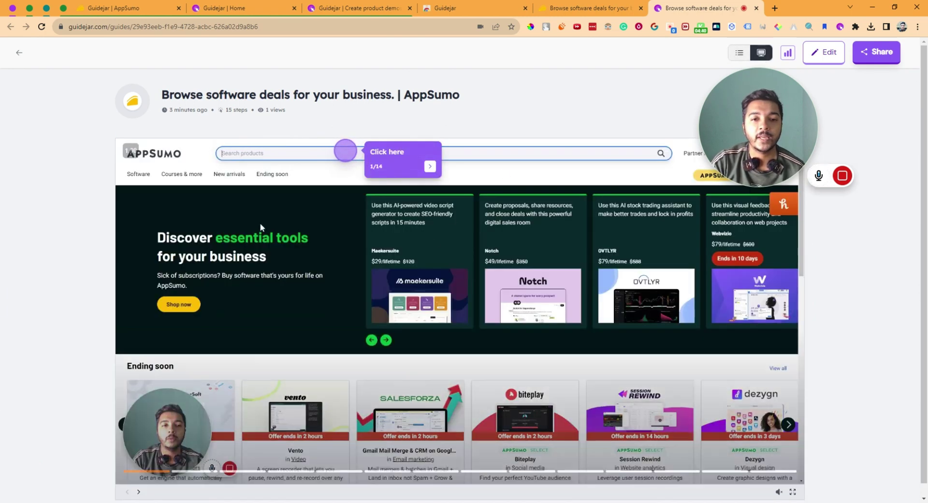
scroll(461, 233, "down", 1)
scroll(420, 224, "up", 1)
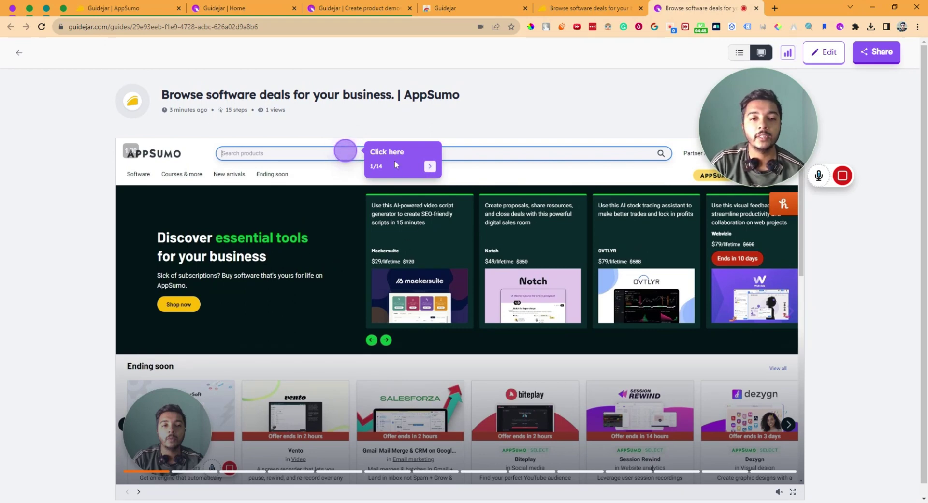
left_click(429, 166)
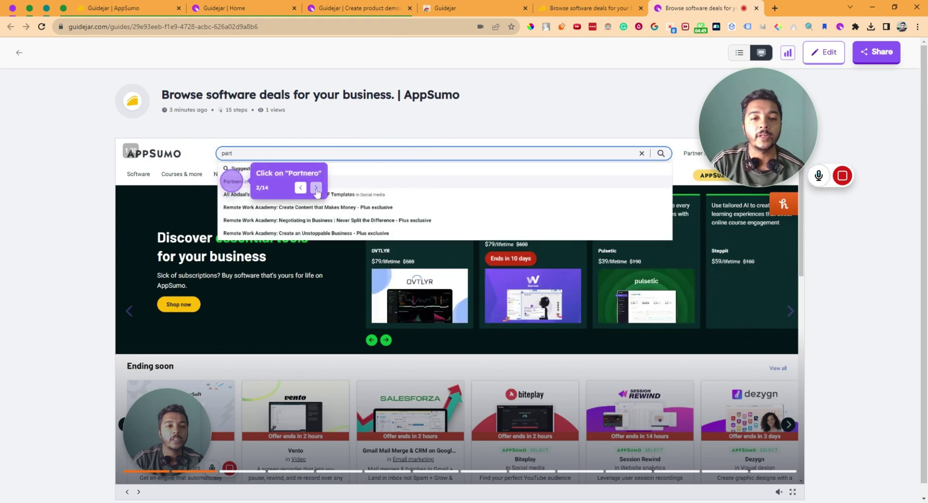
left_click(317, 192)
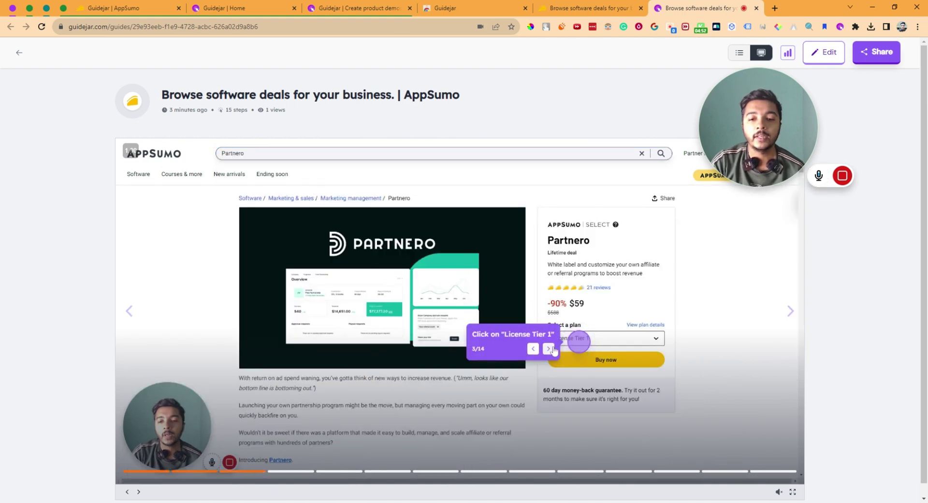
left_click(549, 348)
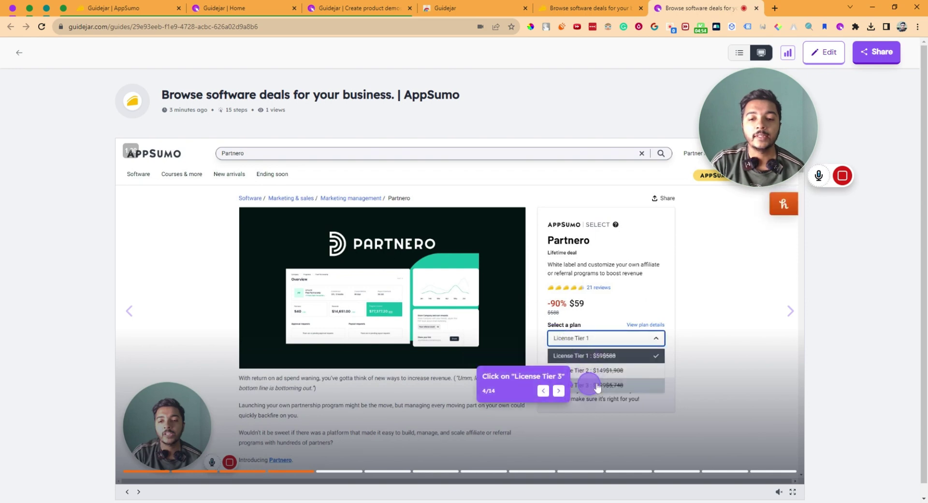
left_click(559, 390)
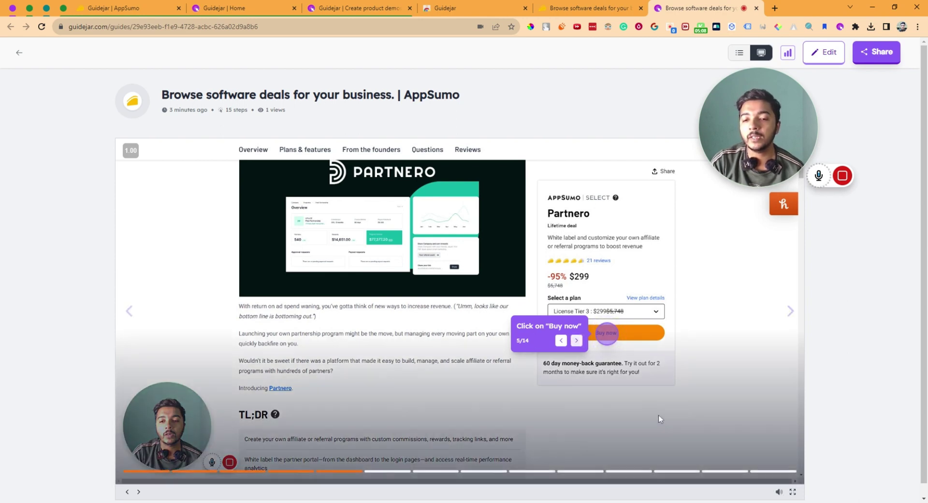
Advance through cart, upsell, checkout, Argentina, PayPal and the final expanded cart step.
left_click(577, 341)
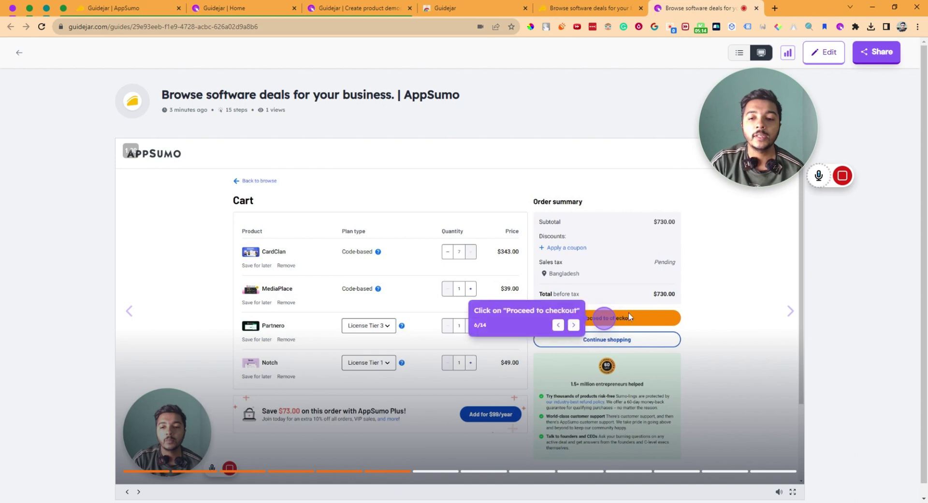
left_click(574, 326)
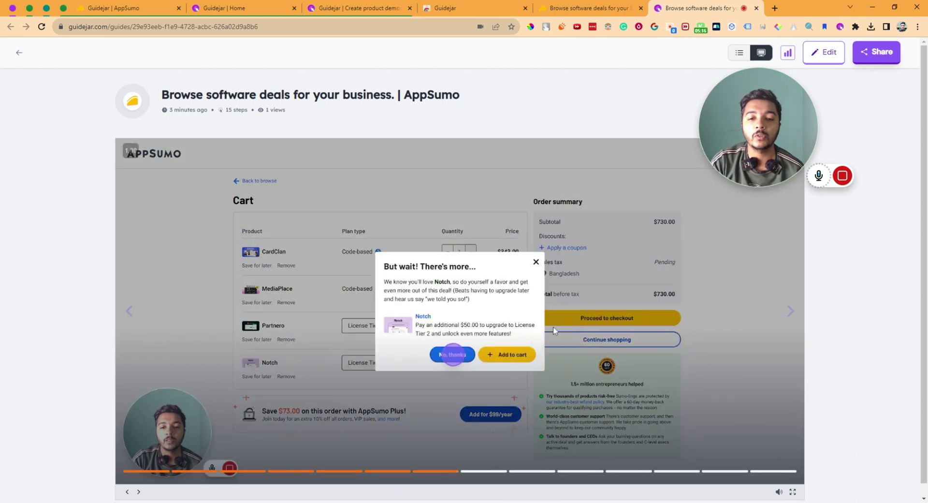
left_click(543, 363)
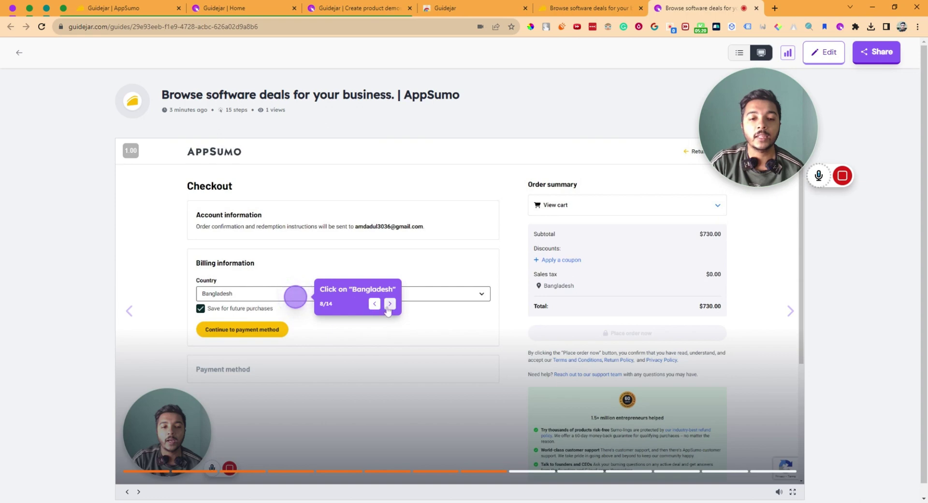
left_click(389, 305)
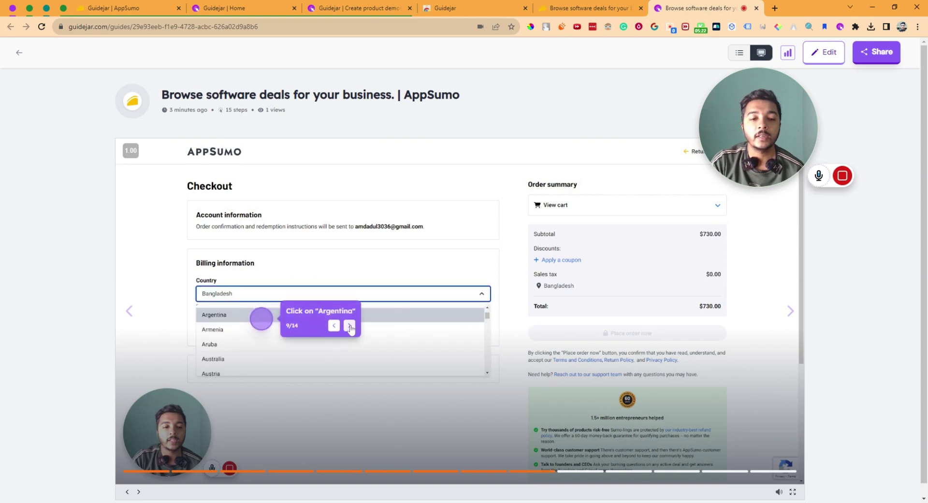
left_click(349, 326)
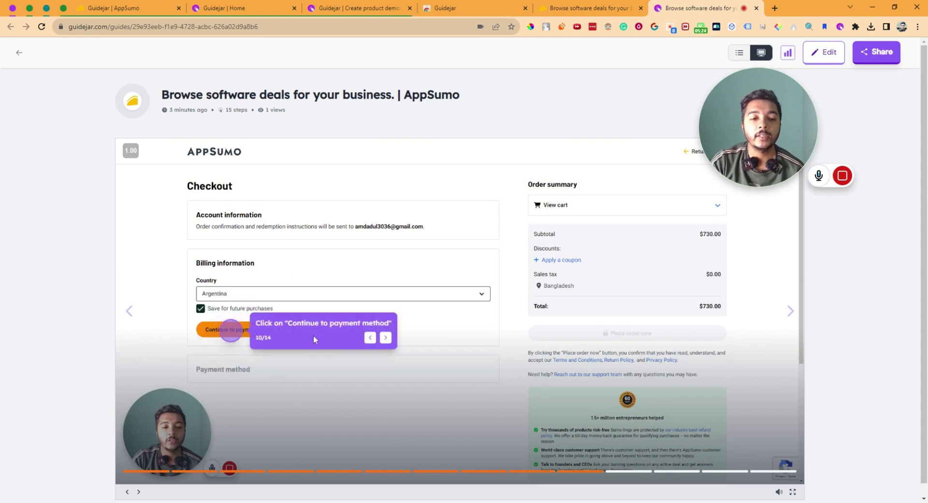
left_click(385, 338)
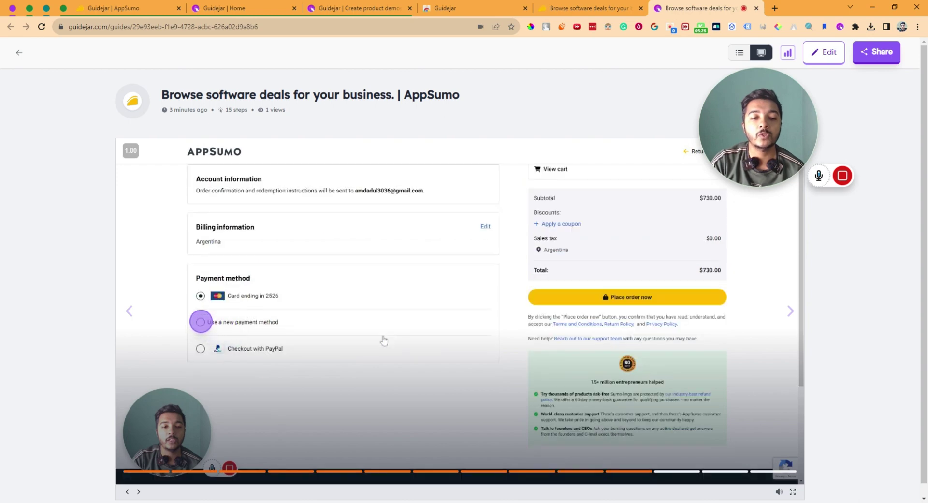
left_click(288, 329)
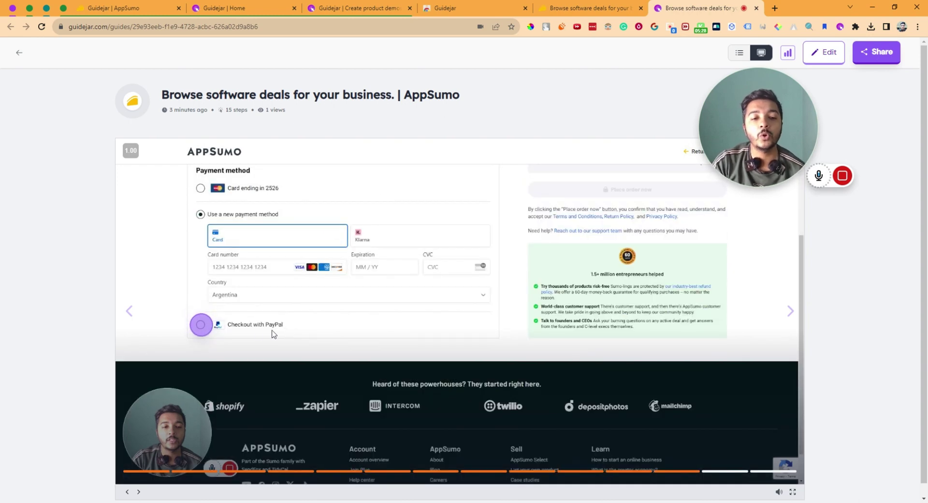
left_click(287, 334)
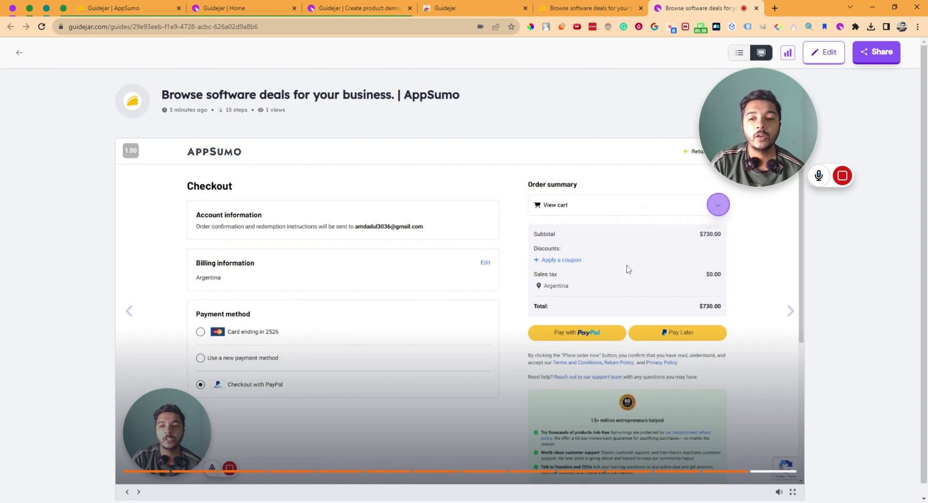
left_click(688, 211)
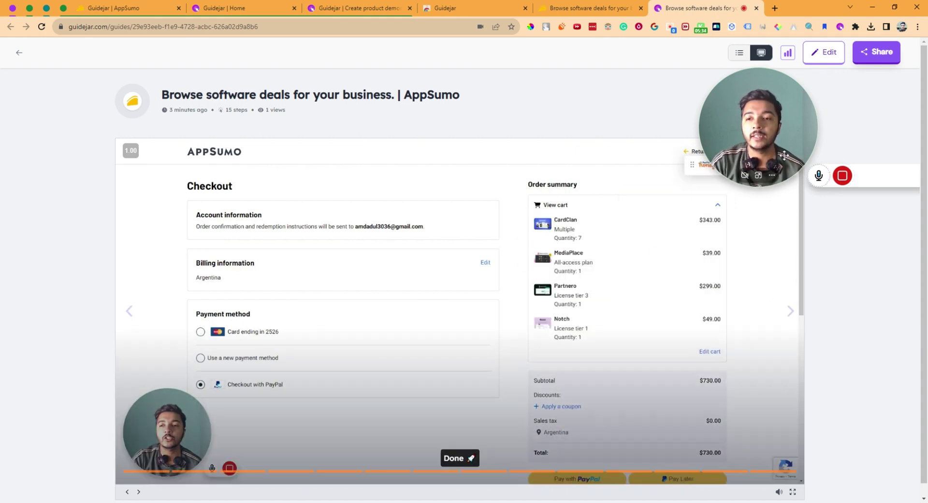
left_click_drag(775, 138, 616, 160)
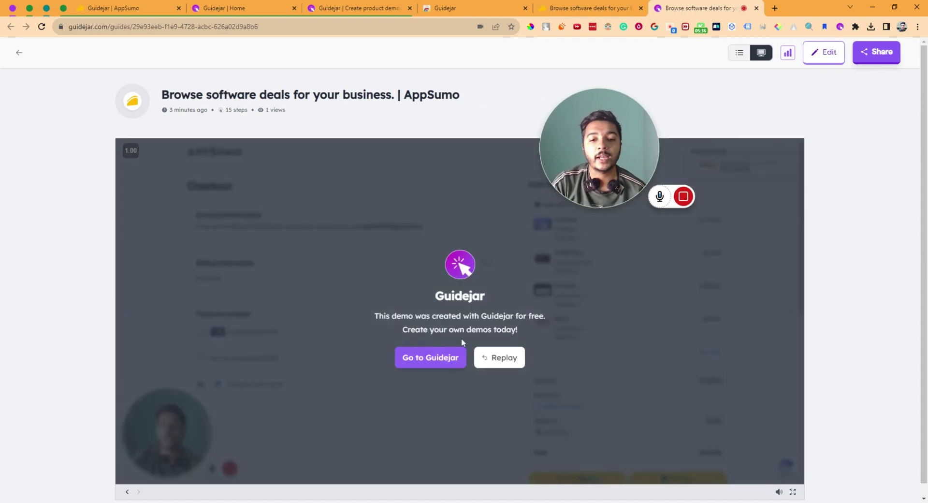
Watch the finished demo fullscreen, then copy the guide's public link.
scroll(568, 346, "down", 1)
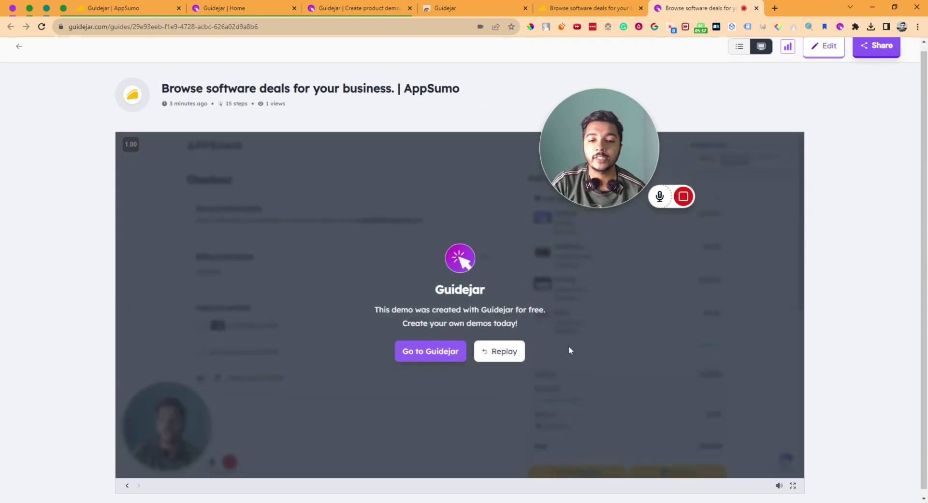
left_click(793, 485)
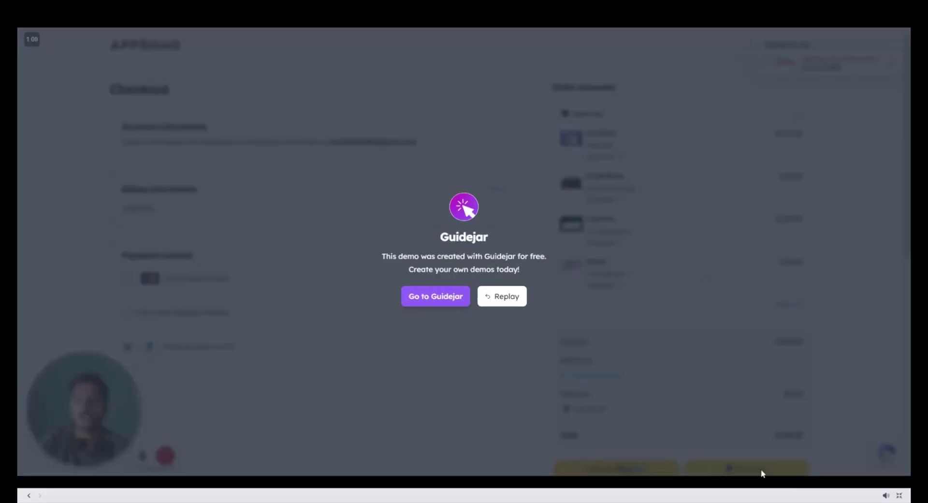
left_click(899, 495)
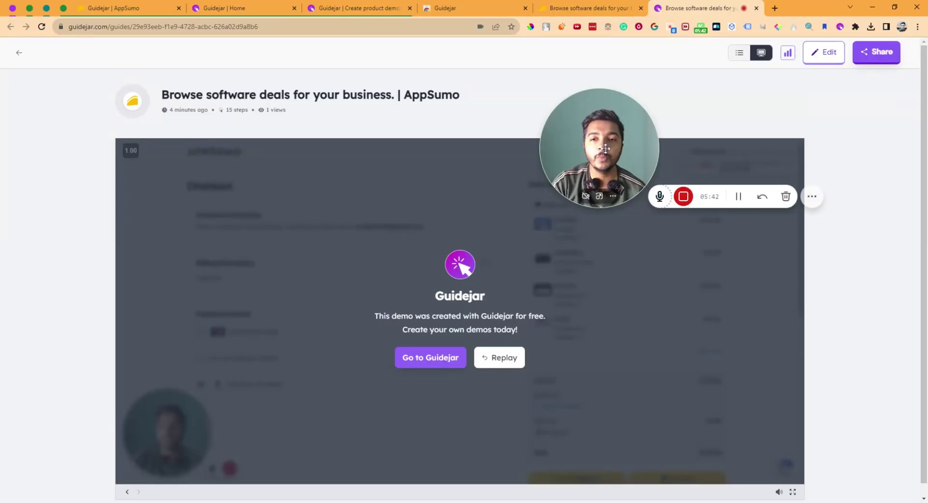
left_click_drag(605, 146, 89, 343)
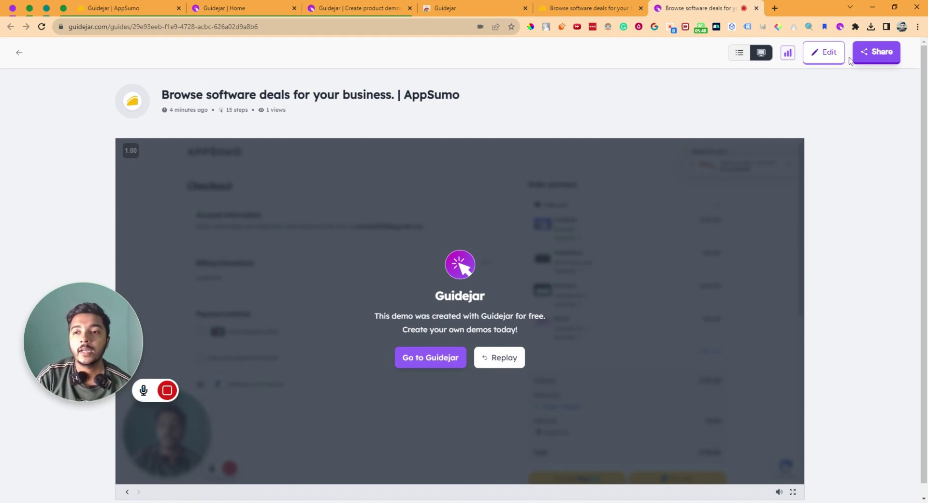
left_click(878, 57)
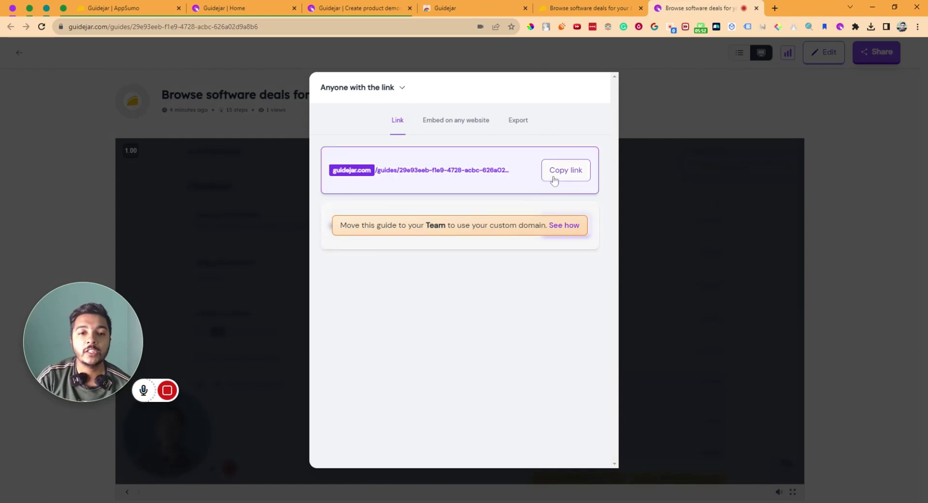
left_click(564, 178)
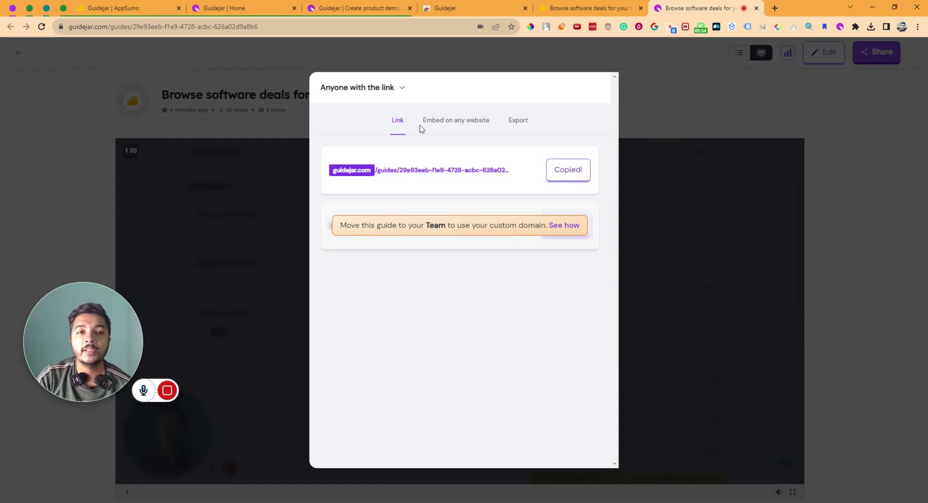
Check Guidejar's AppSumo plans, noting Plan 2's custom domain and SSL, then return to share options.
left_click(93, 11)
scroll(297, 145, "down", 3)
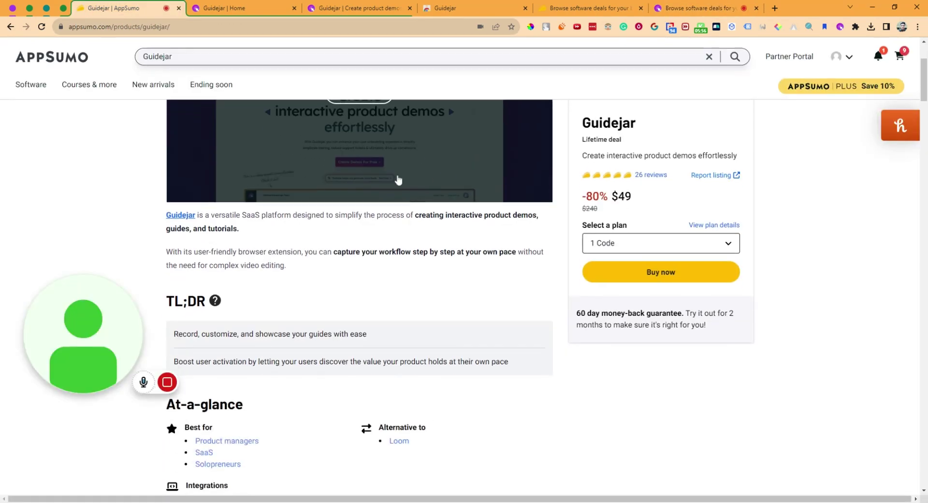
left_click(262, 56)
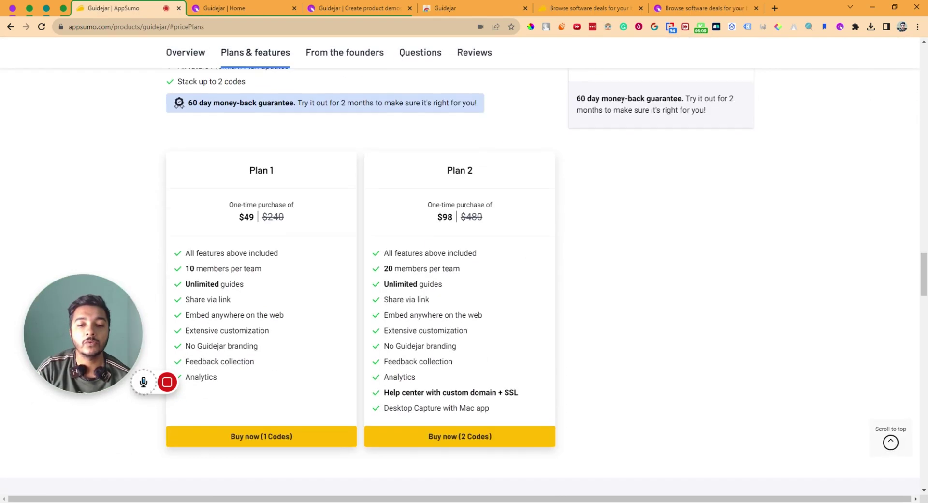
left_click_drag(446, 392, 521, 395)
left_click(354, 9)
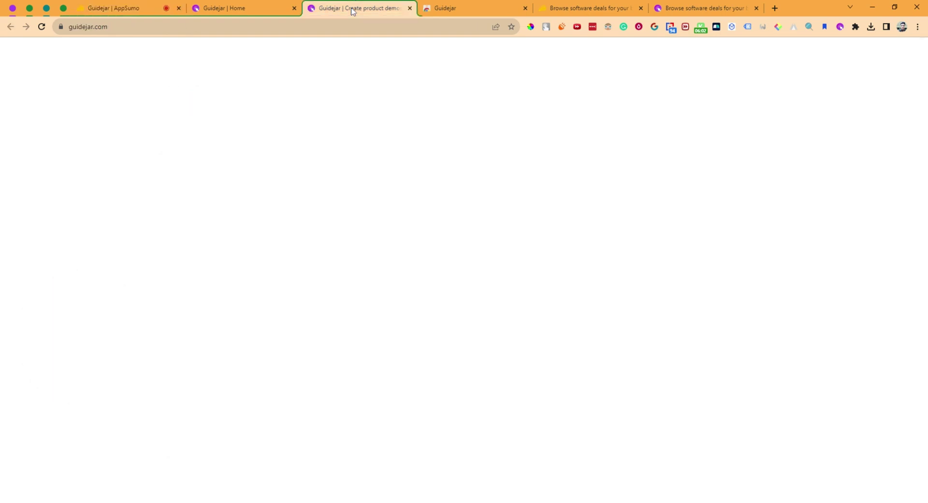
left_click(251, 10)
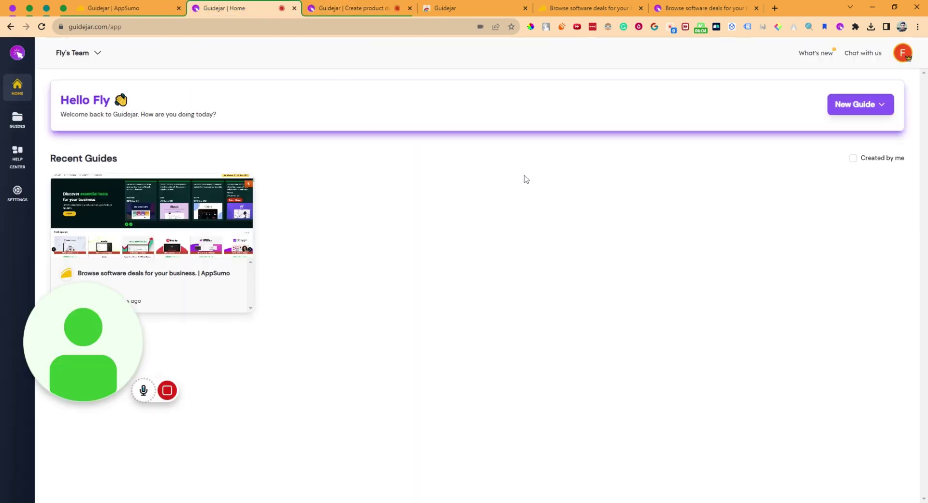
left_click(701, 9)
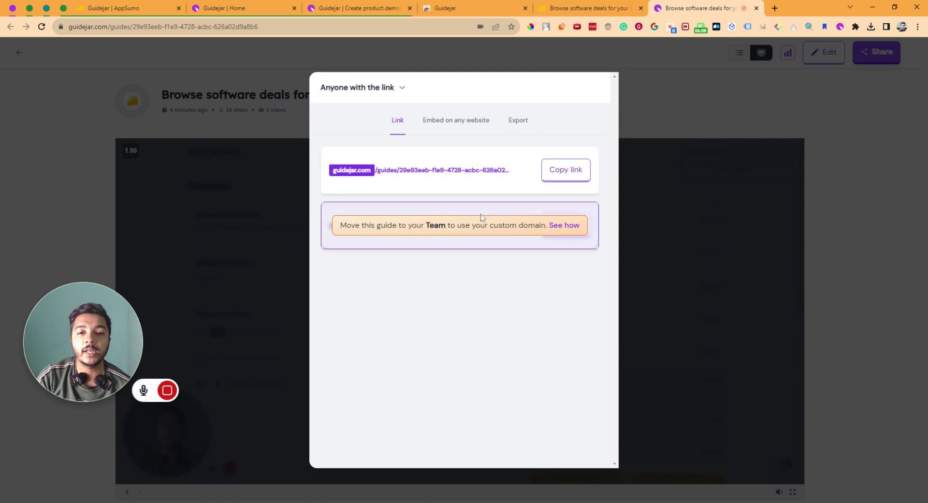
left_click(572, 233)
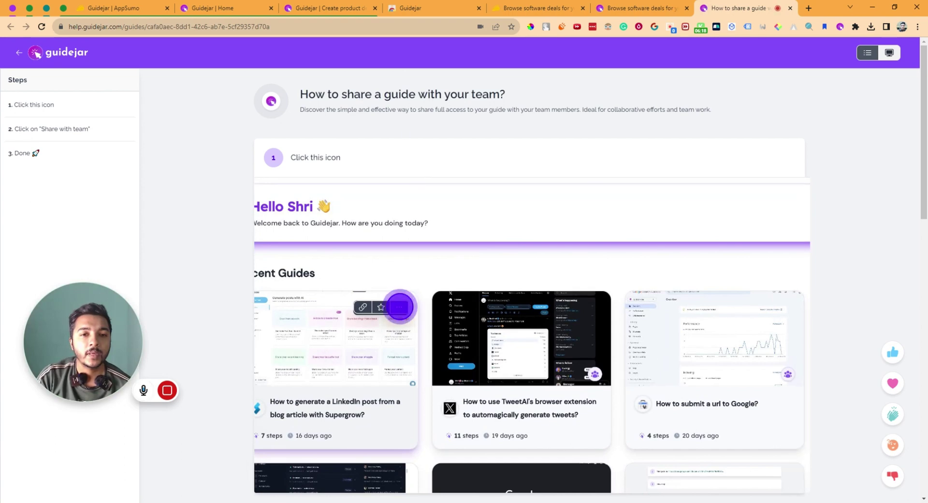
left_click(627, 8)
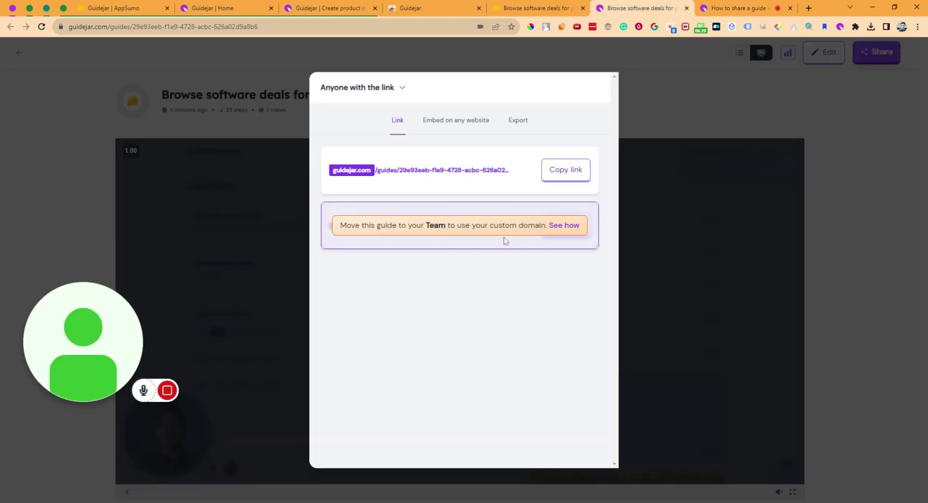
key("ctrl+Tab")
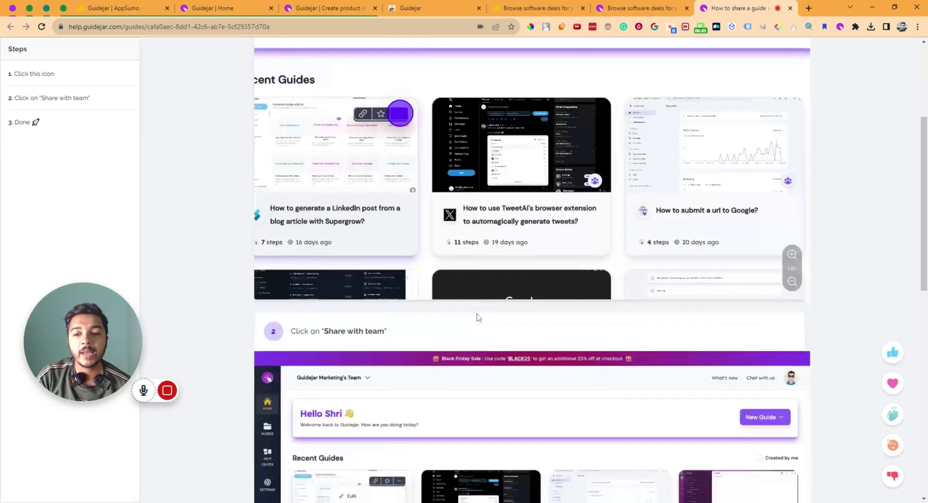
scroll(478, 317, "down", 6)
scroll(479, 317, "down", 8)
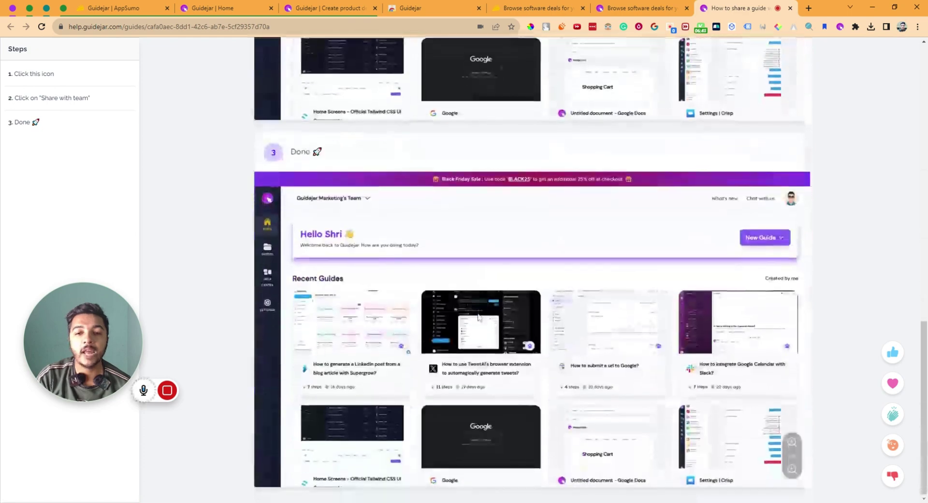
scroll(478, 317, "up", 3)
scroll(479, 317, "up", 15)
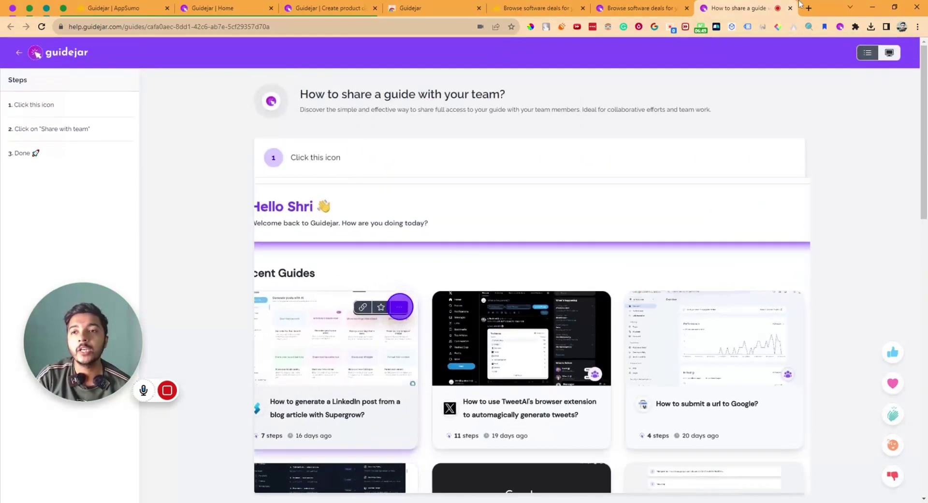
left_click(790, 8)
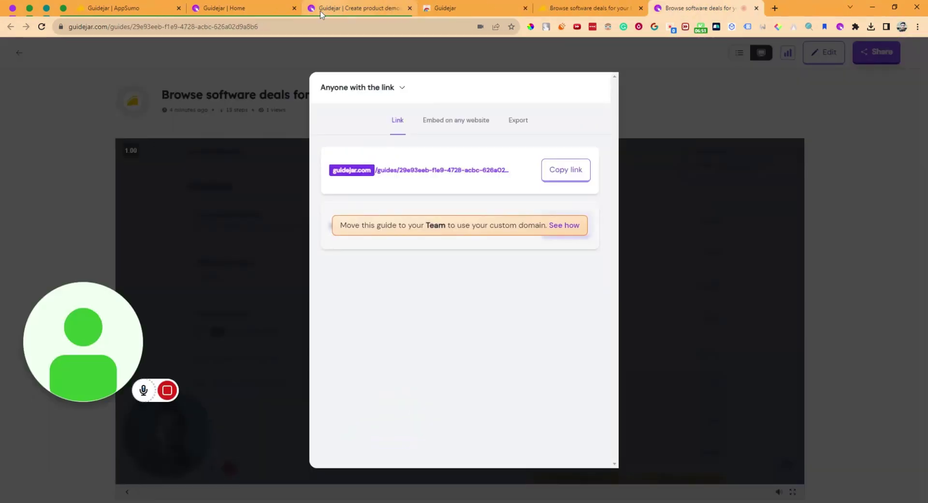
left_click(123, 8)
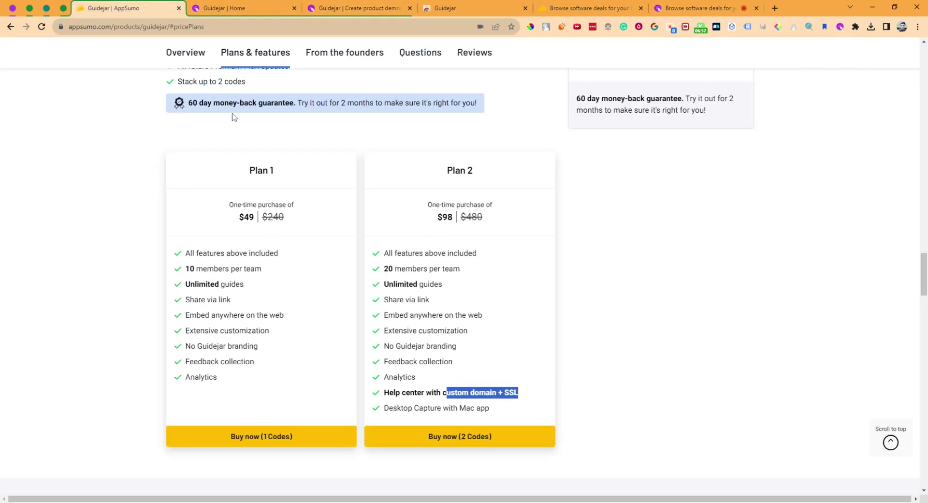
left_click_drag(397, 283, 503, 407)
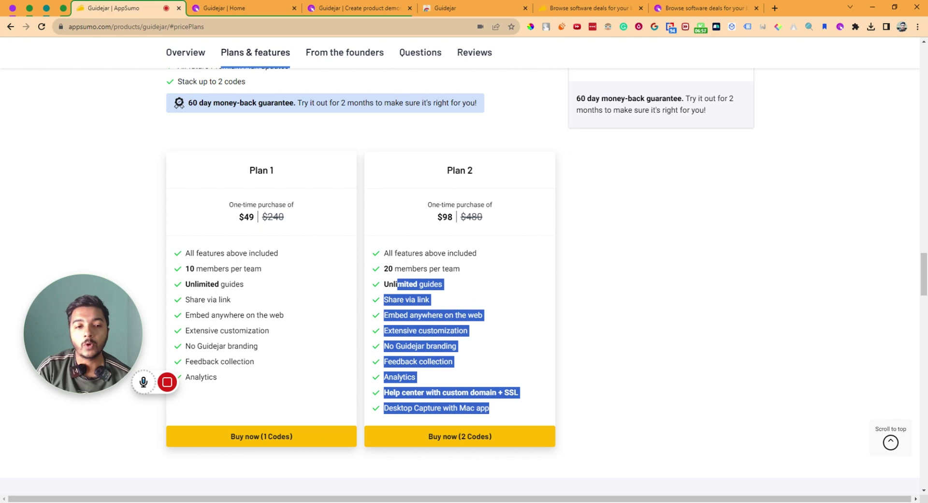
left_click_drag(220, 253, 273, 353)
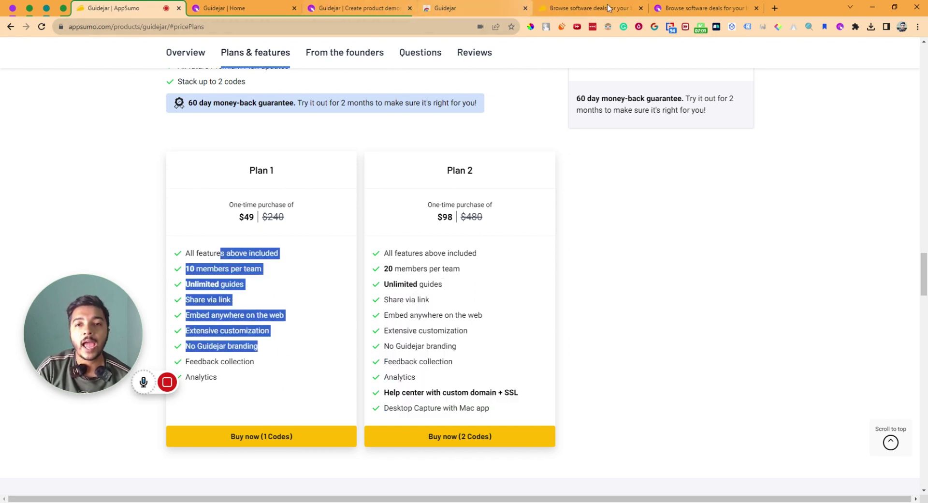
left_click(667, 9)
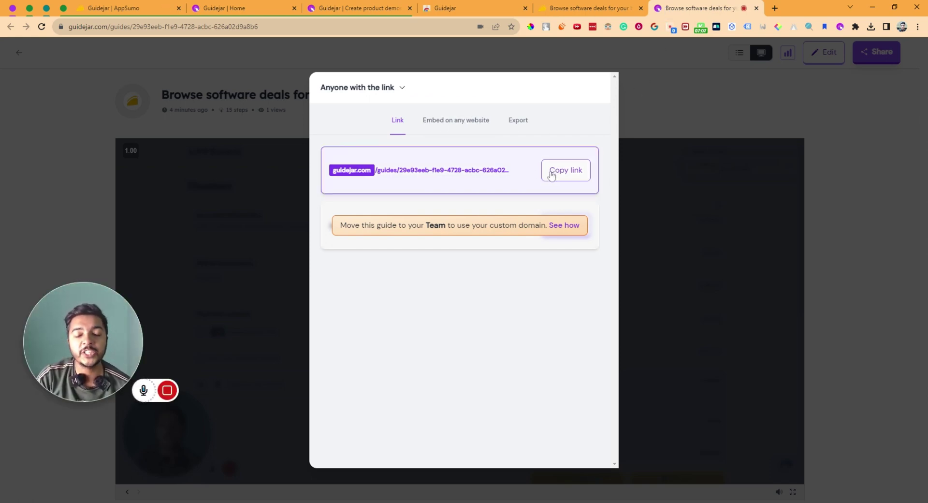
Show the 'Embed on any website' options with the iframe snippet.
left_click(460, 127)
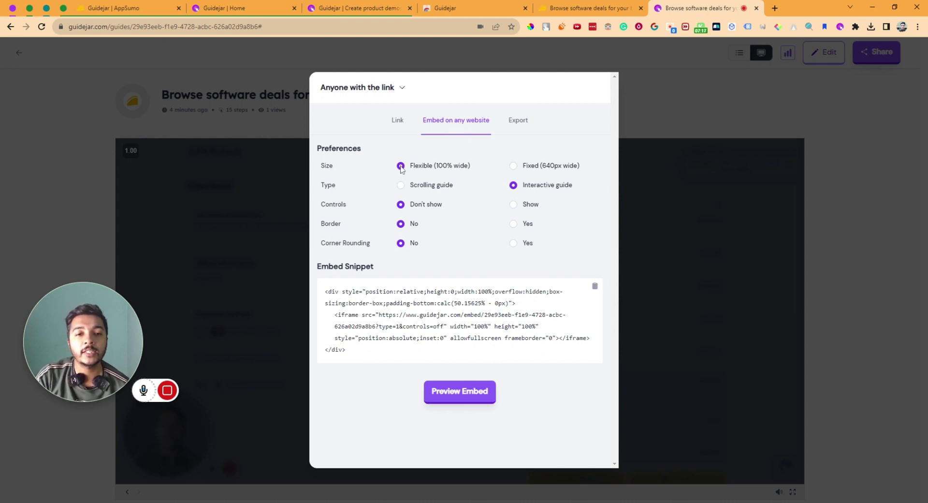
Try embed options: scrolling guide, a border, and 640px versus 100% width.
left_click(400, 185)
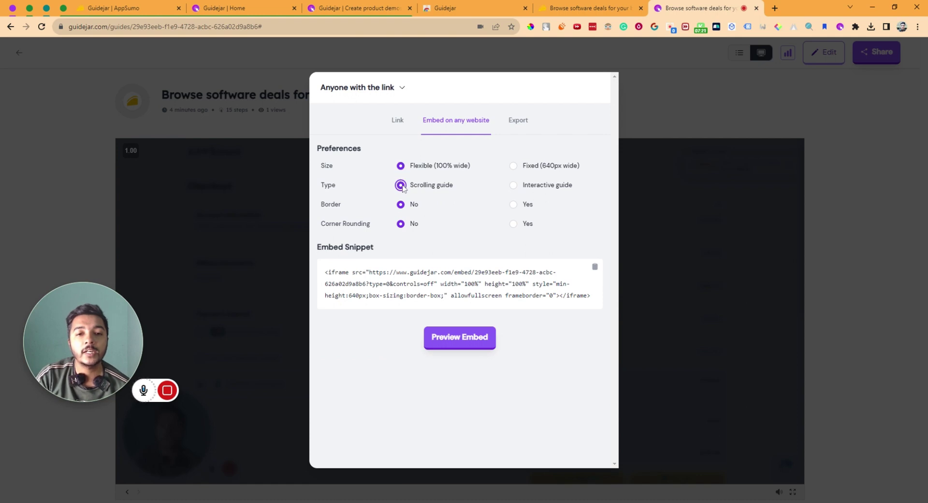
left_click(401, 208)
left_click(400, 225)
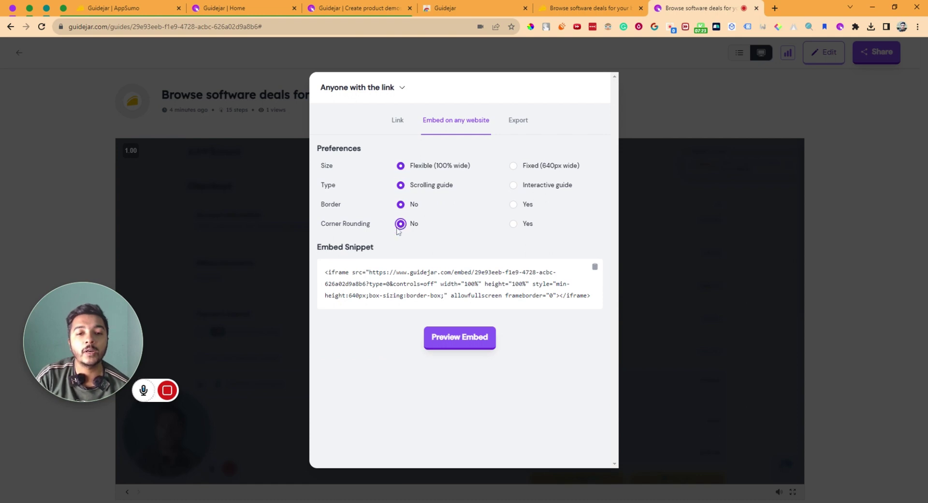
left_click(513, 205)
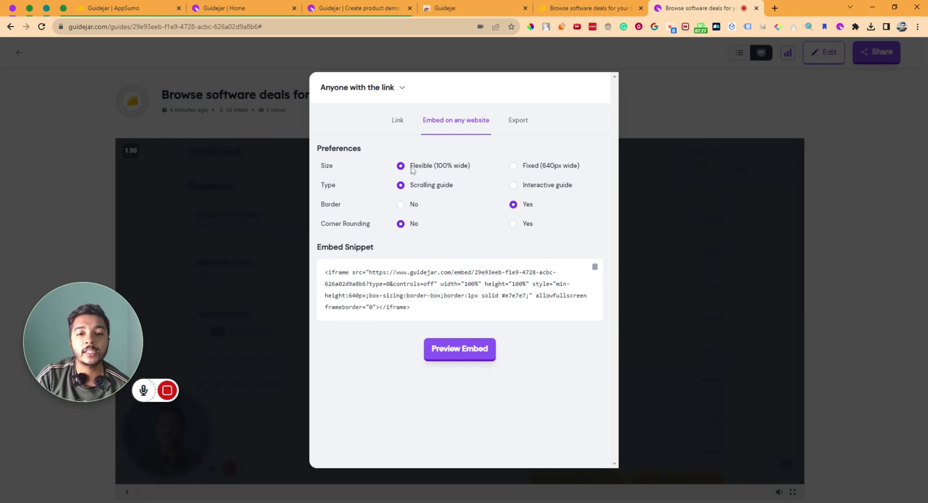
left_click(514, 166)
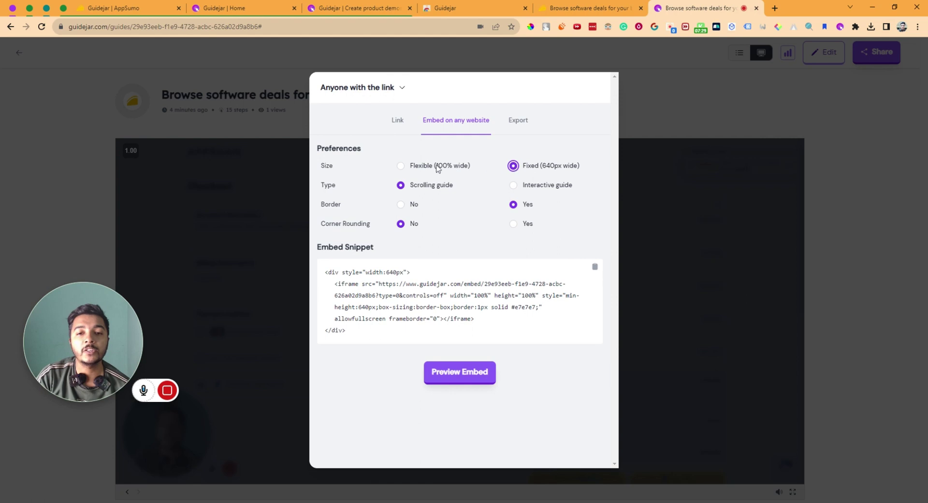
left_click(404, 167)
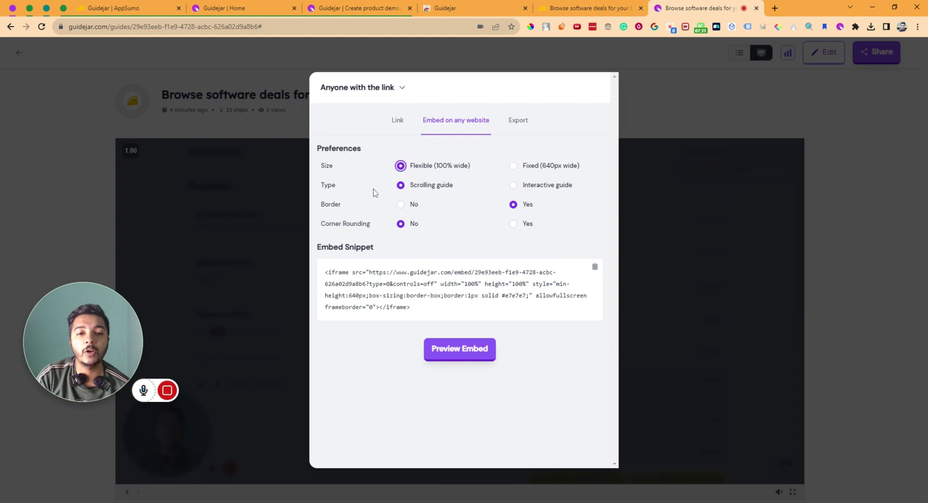
Set an interactive embed with controls hidden, border and rounded corners, then copy the snippet.
left_click(514, 186)
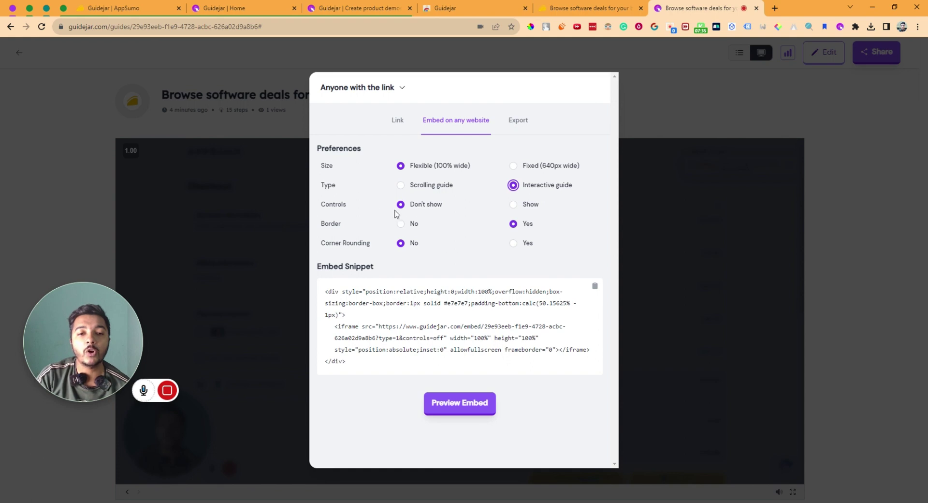
left_click(514, 206)
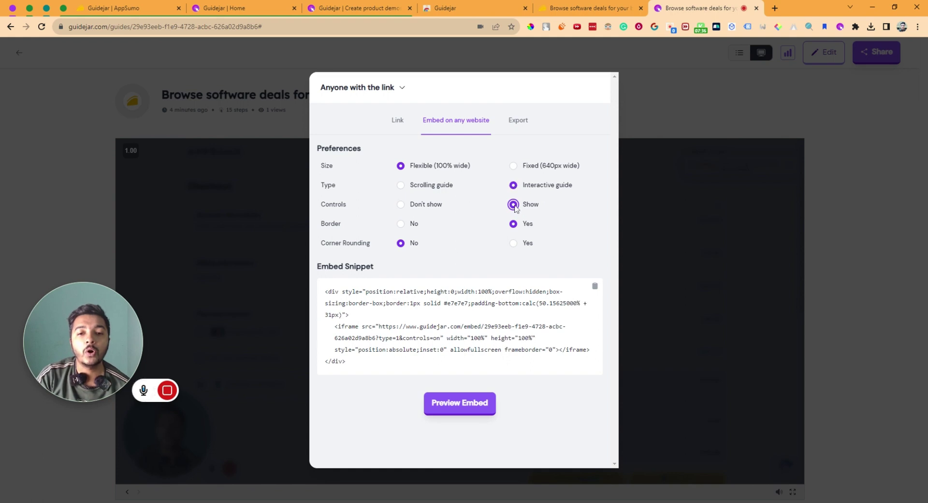
left_click(404, 206)
left_click(401, 224)
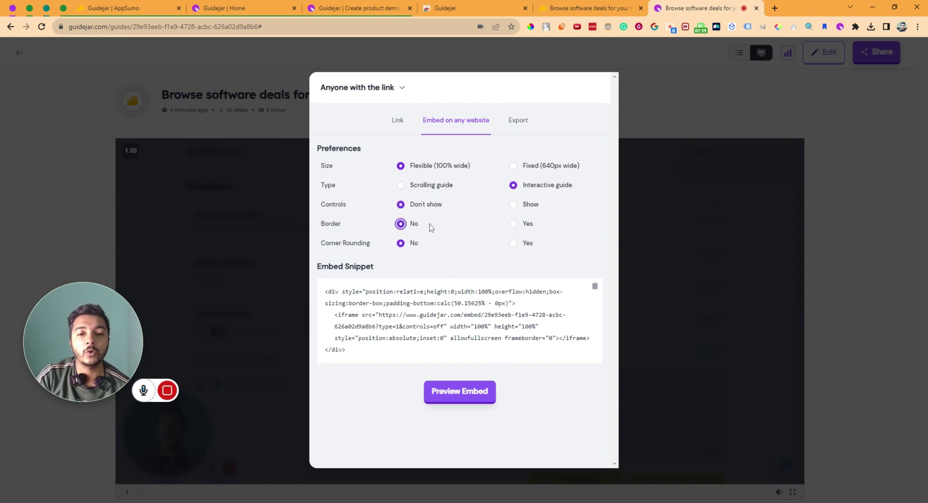
left_click(514, 225)
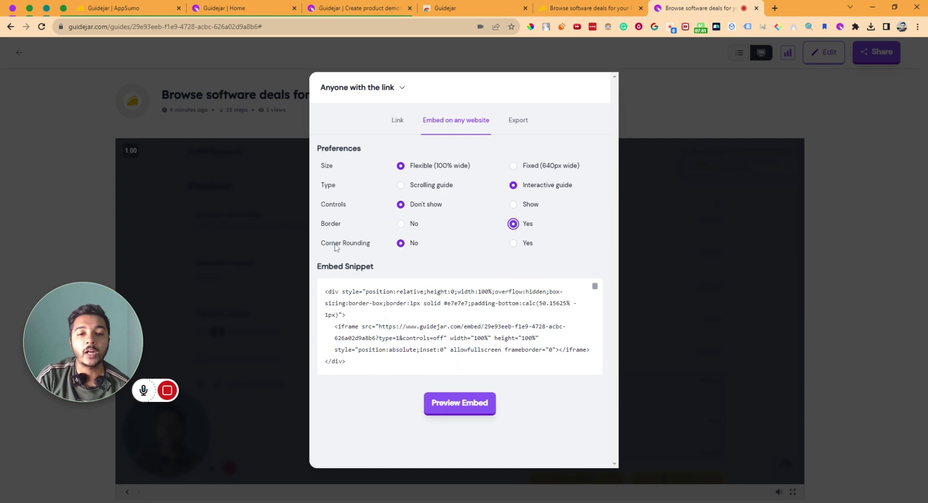
left_click(514, 245)
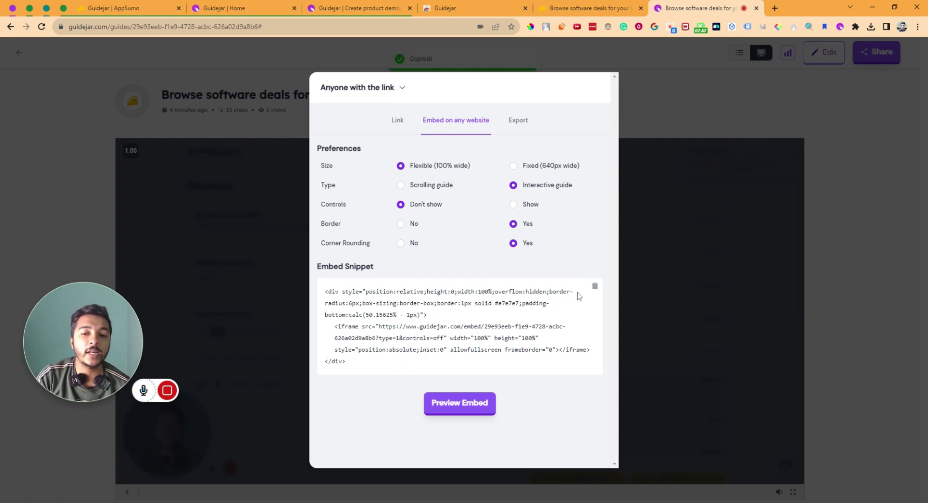
left_click(595, 286)
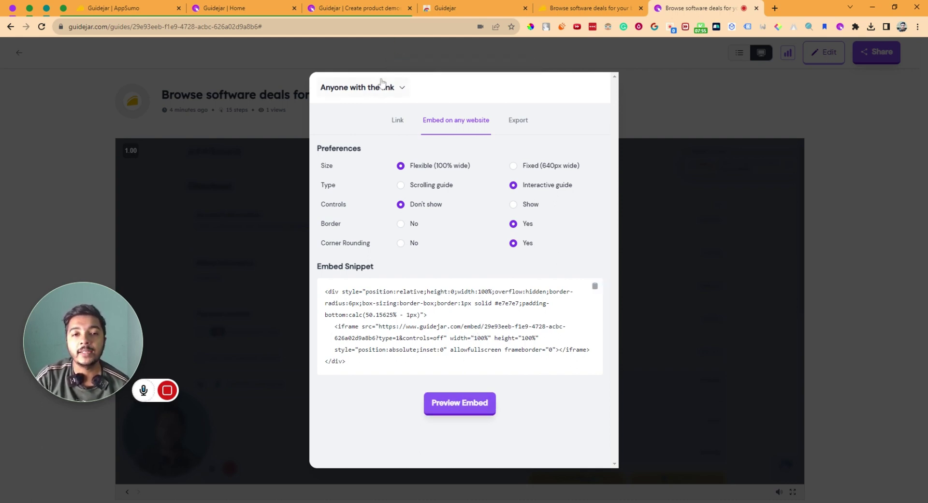
Export the guide as a PDF from the Export options.
left_click(519, 126)
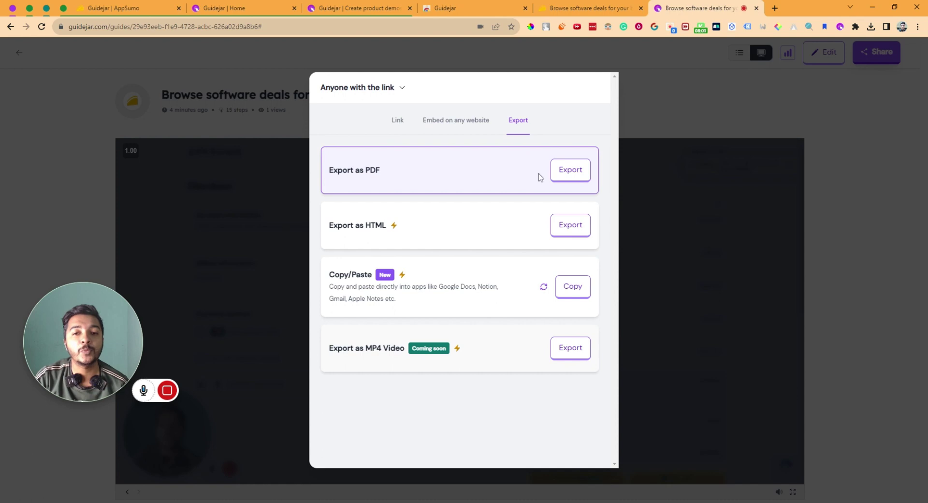
left_click(569, 176)
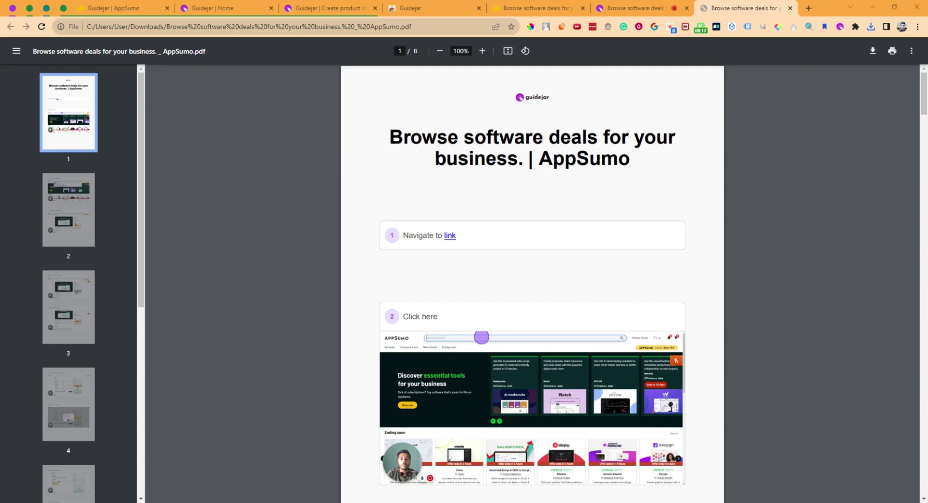
Scroll through the exported PDF pages, then export the guide as HTML.
scroll(495, 201, "down", 3)
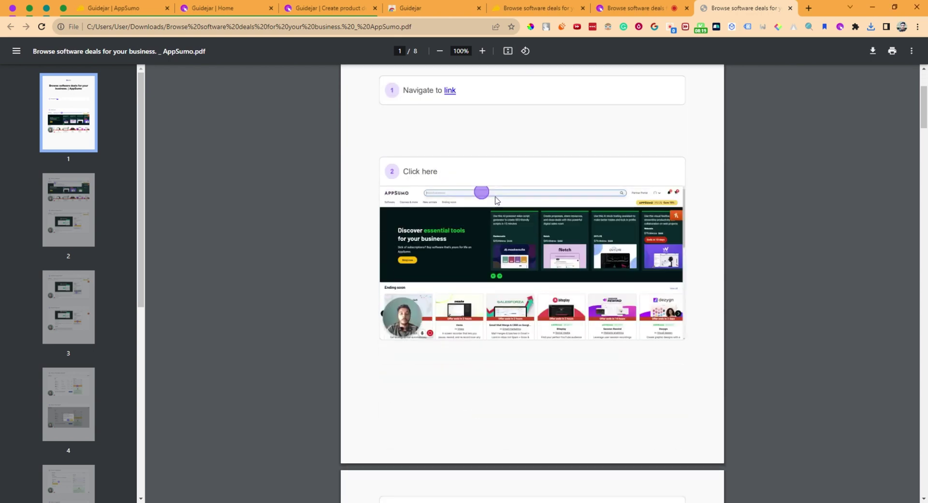
scroll(499, 201, "down", 17)
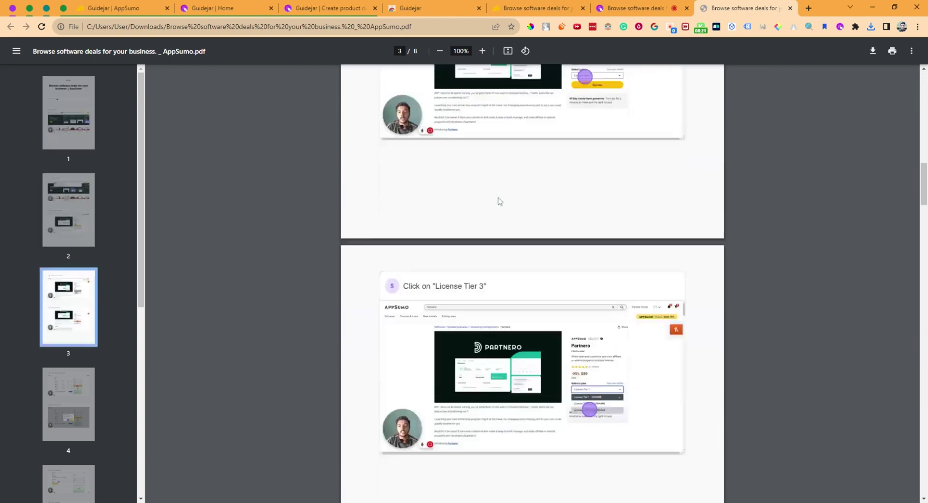
scroll(500, 202, "down", 20)
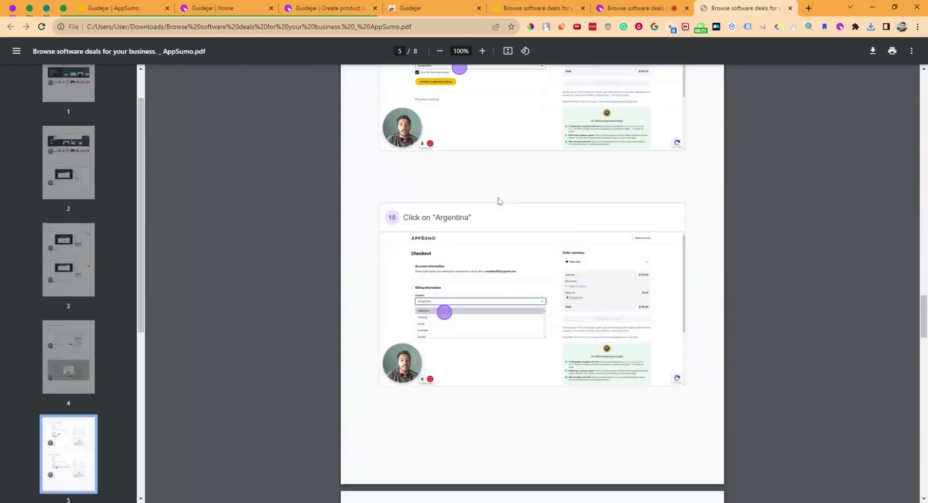
left_click(637, 8)
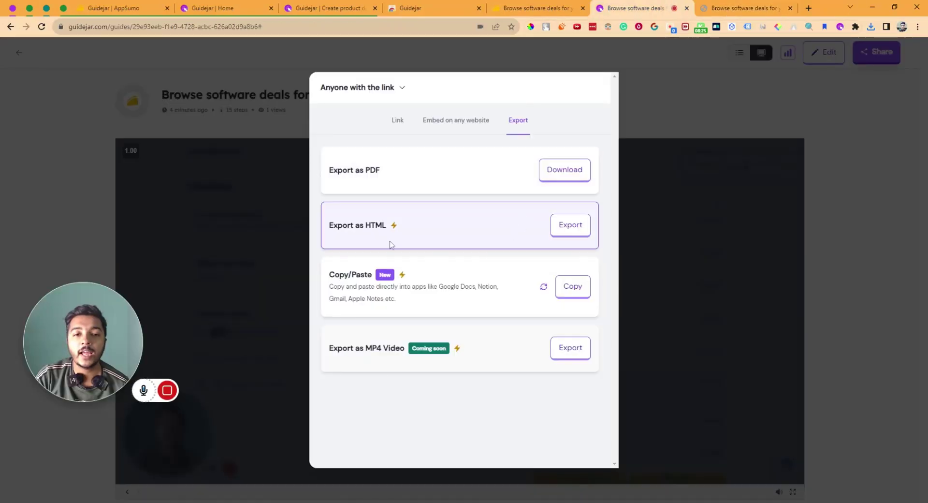
left_click(557, 234)
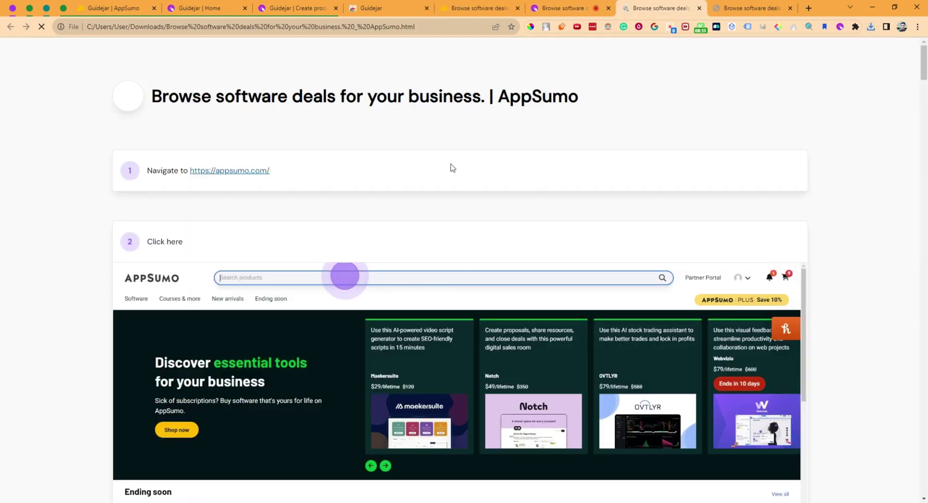
Scroll through the exported HTML guide, then return to Guidejar's PDF, HTML and Copy/Paste export options.
scroll(276, 213, "down", 20)
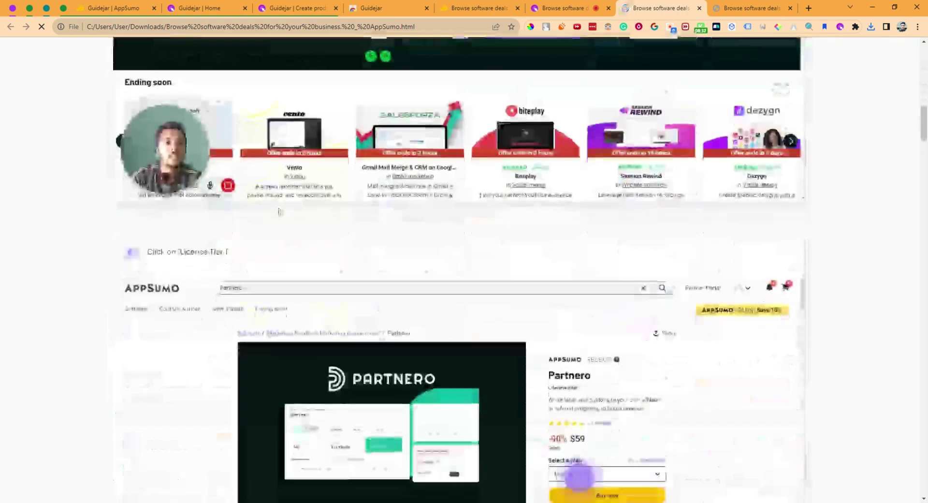
scroll(279, 213, "down", 15)
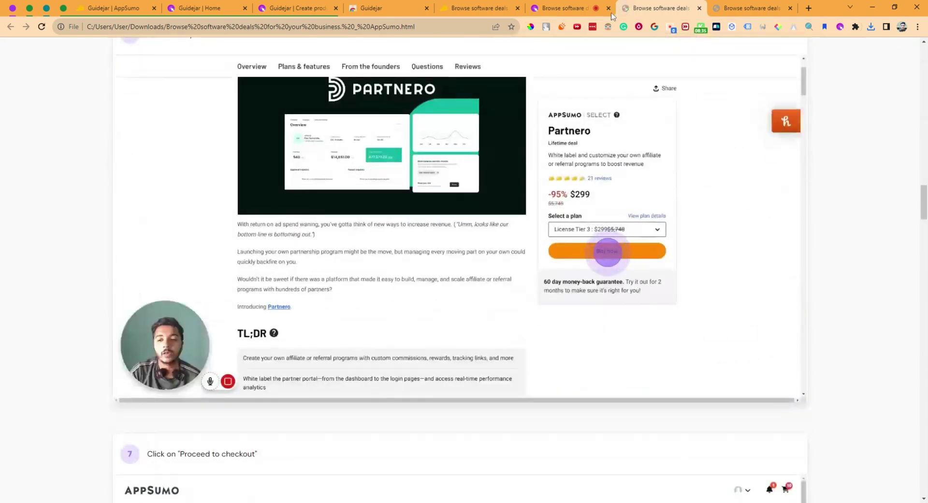
left_click(586, 13)
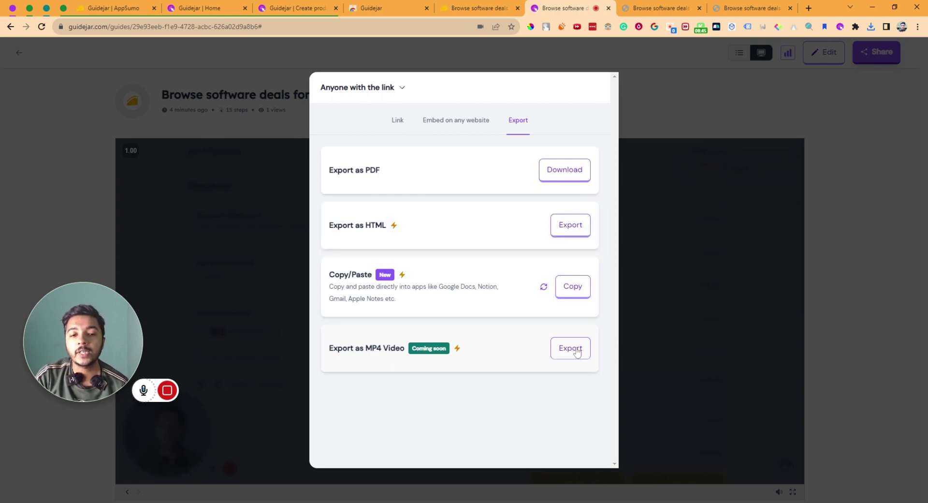
Close the Share dialog and open the guide's view analytics.
left_click(710, 110)
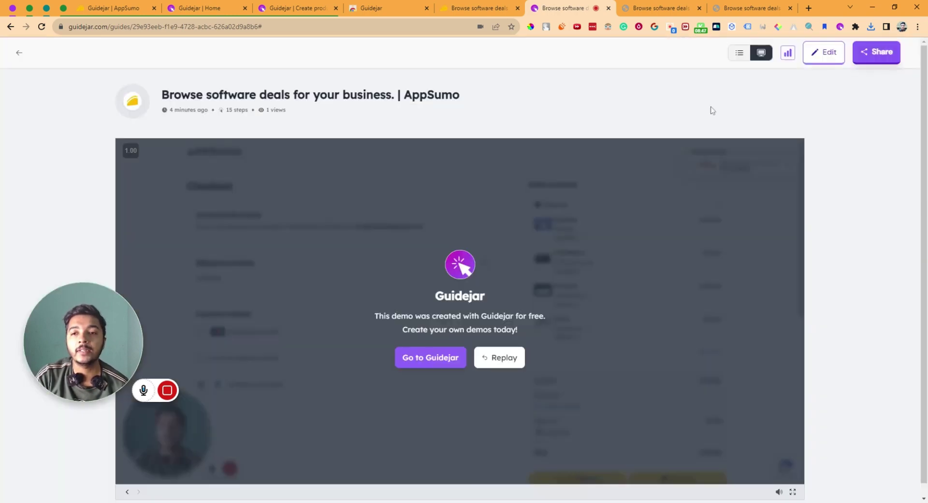
left_click(788, 53)
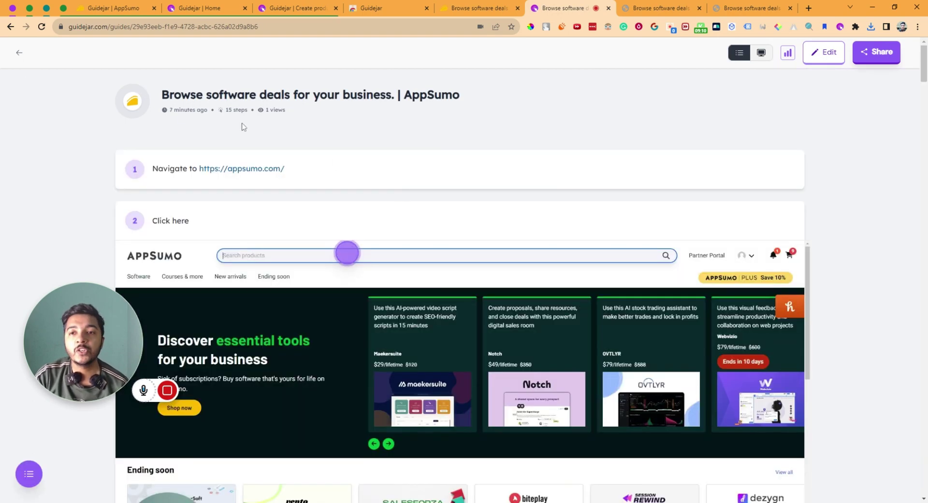
Open the older 10-step guide's analytics, highlight its 2 total views and 2 unique visitors, then go home.
left_click(19, 54)
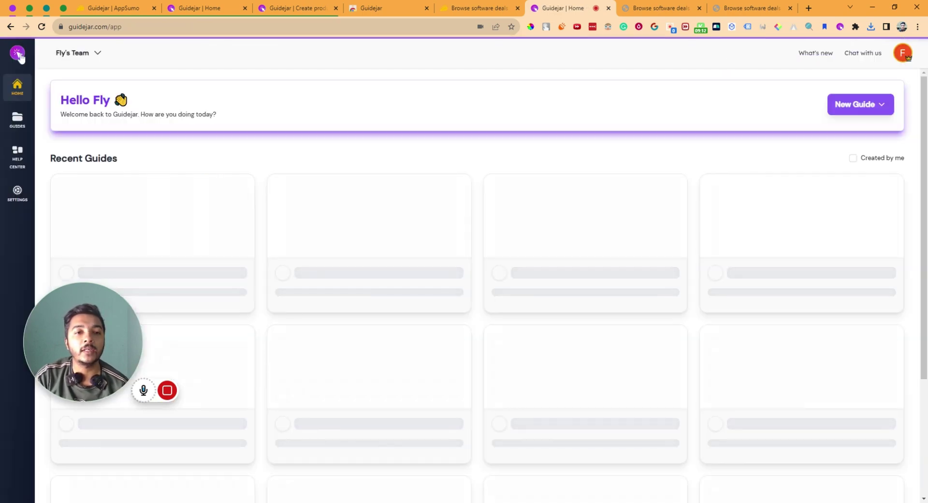
left_click(323, 240)
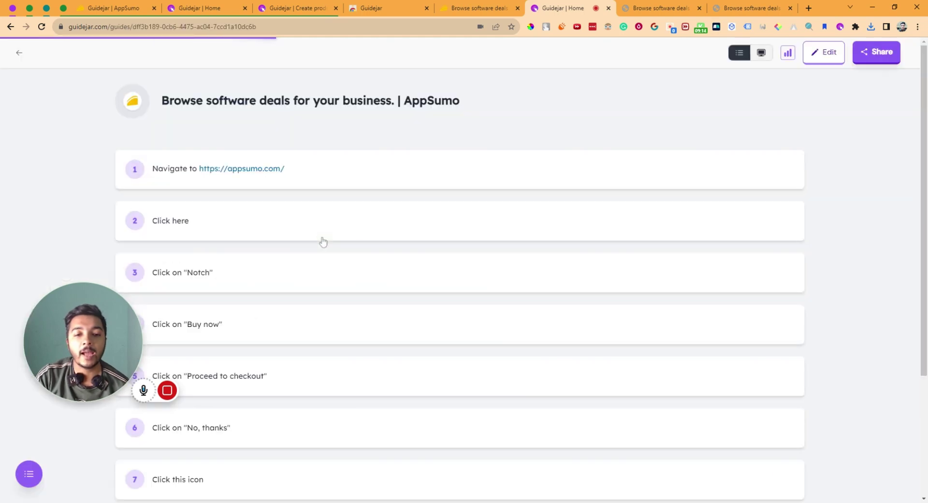
left_click(788, 57)
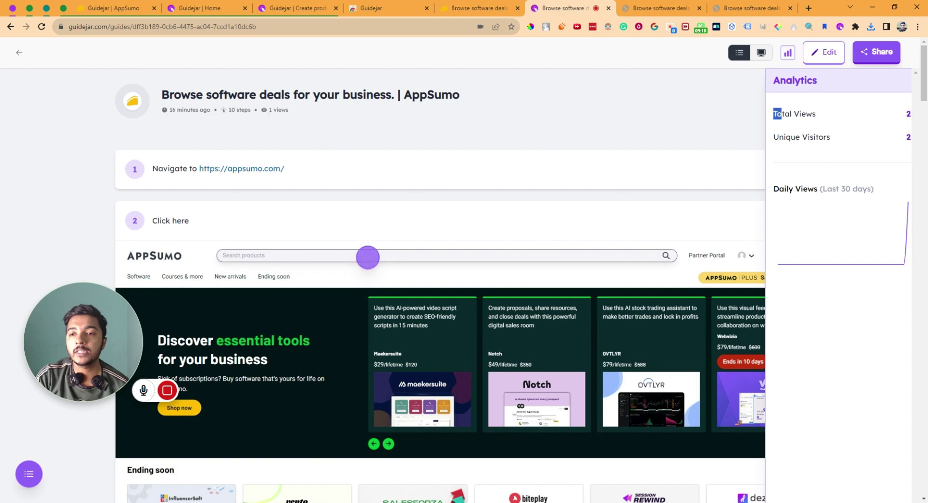
triple_click(831, 114)
left_click_drag(775, 136, 902, 140)
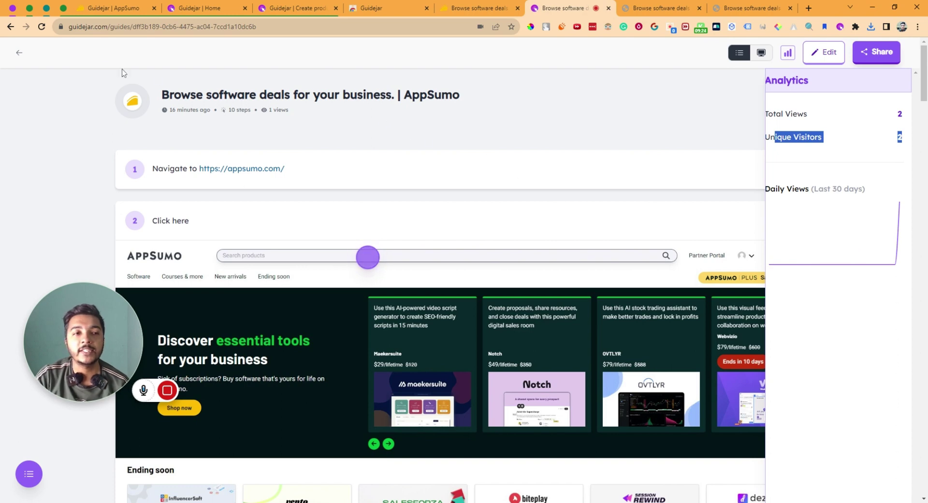
left_click(19, 56)
left_click(20, 56)
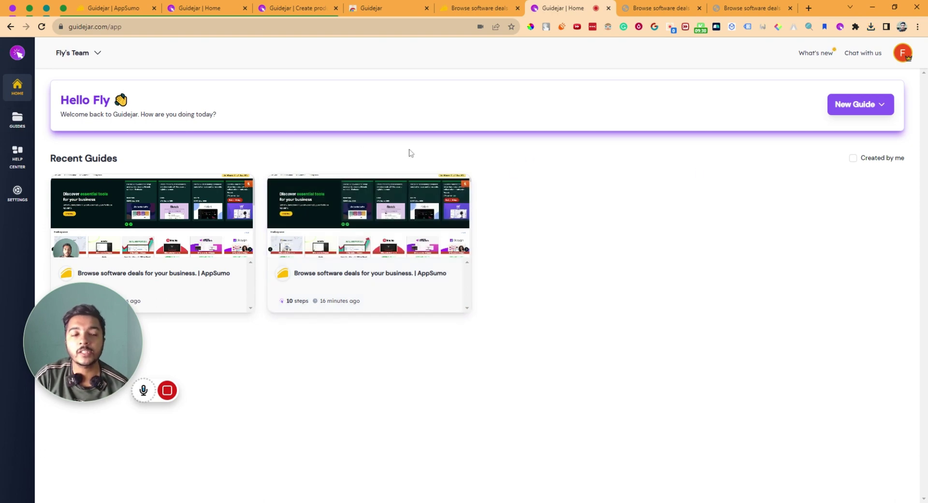
Browse the Guides list and Home, then show the Guidejar extension's Chrome Web Store page.
left_click(21, 120)
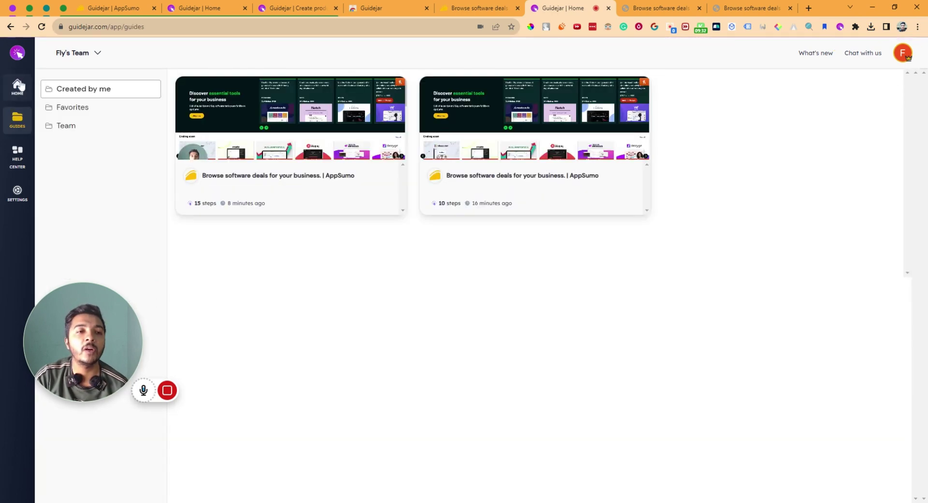
left_click(18, 86)
left_click(371, 9)
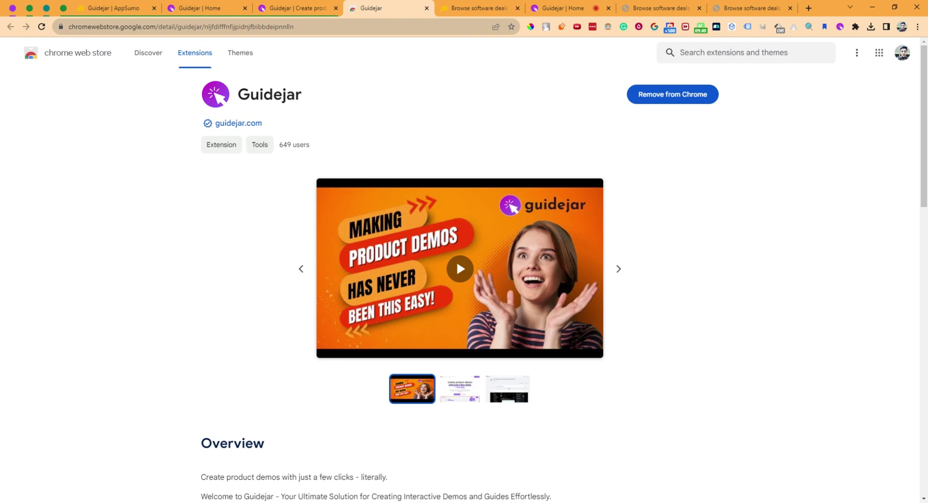
left_click(108, 14)
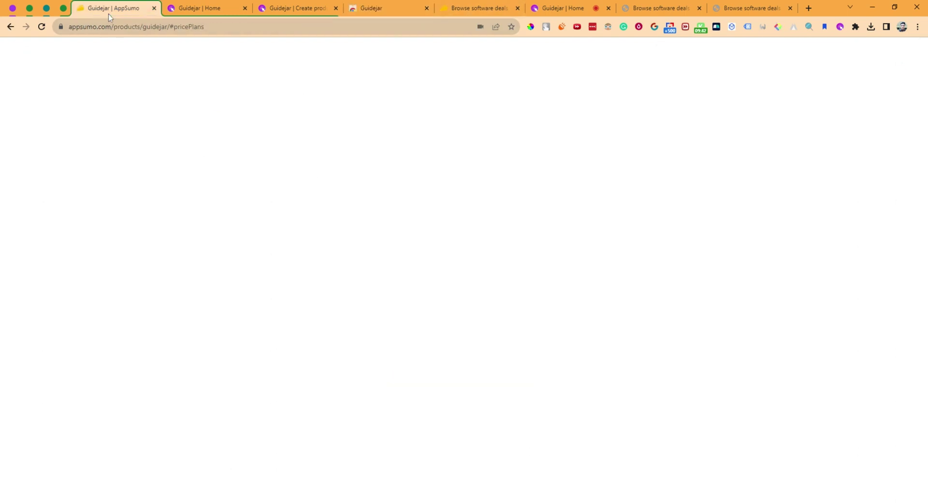
scroll(577, 279, "up", 15)
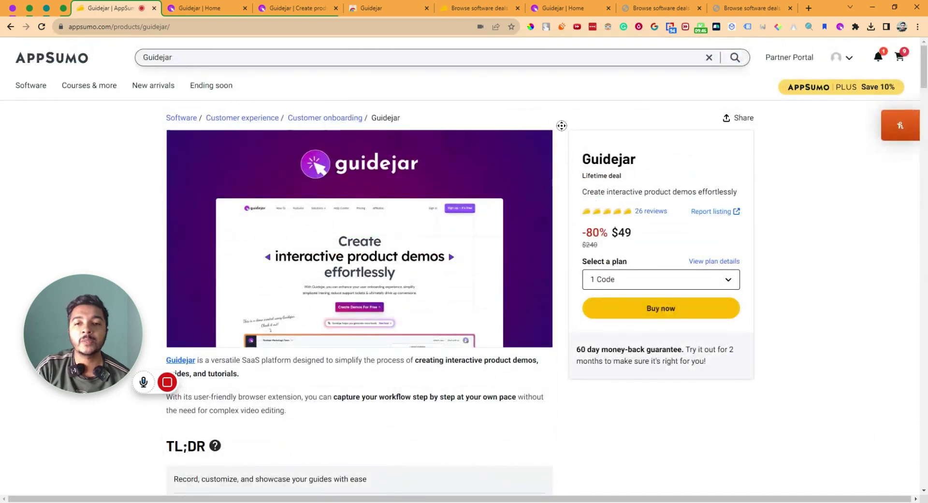
middle_click(562, 139)
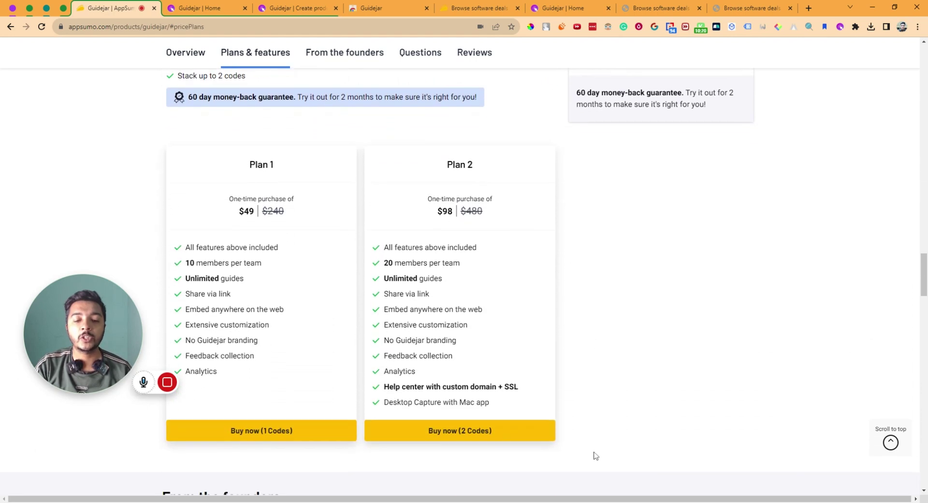
scroll(591, 445, "up", 15)
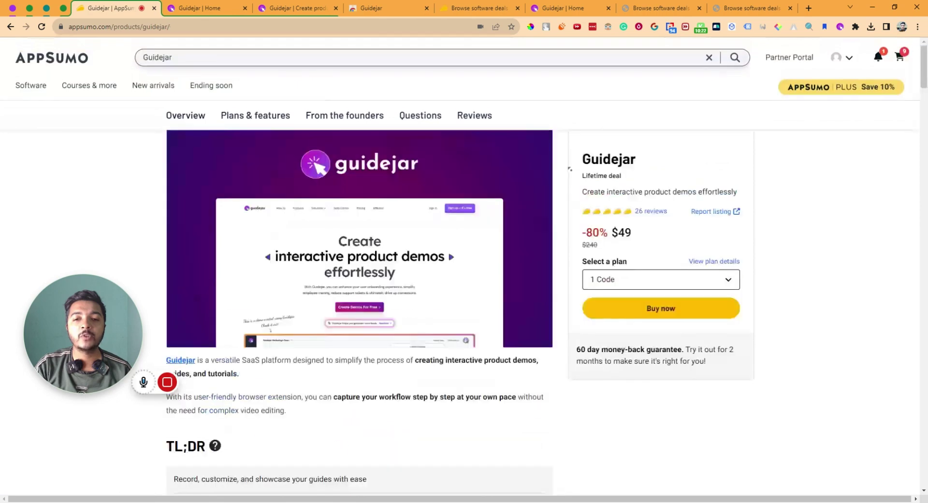